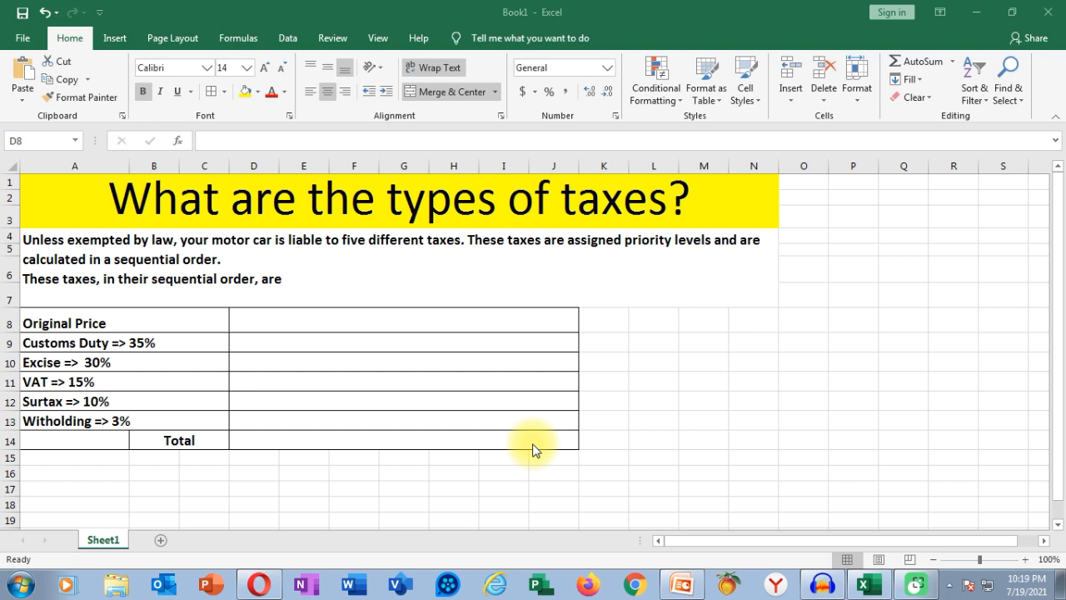
Enter 600000 as the Original Price amount in cell D8
{"action": "left_click", "coordinate": [294, 319]}
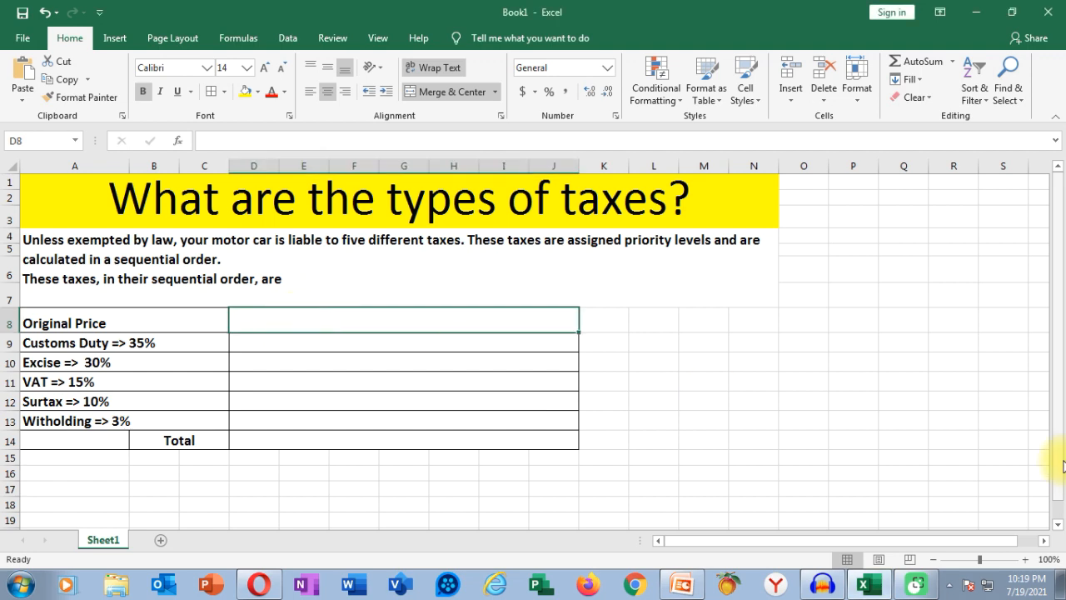
{"action": "type", "text": "400"}
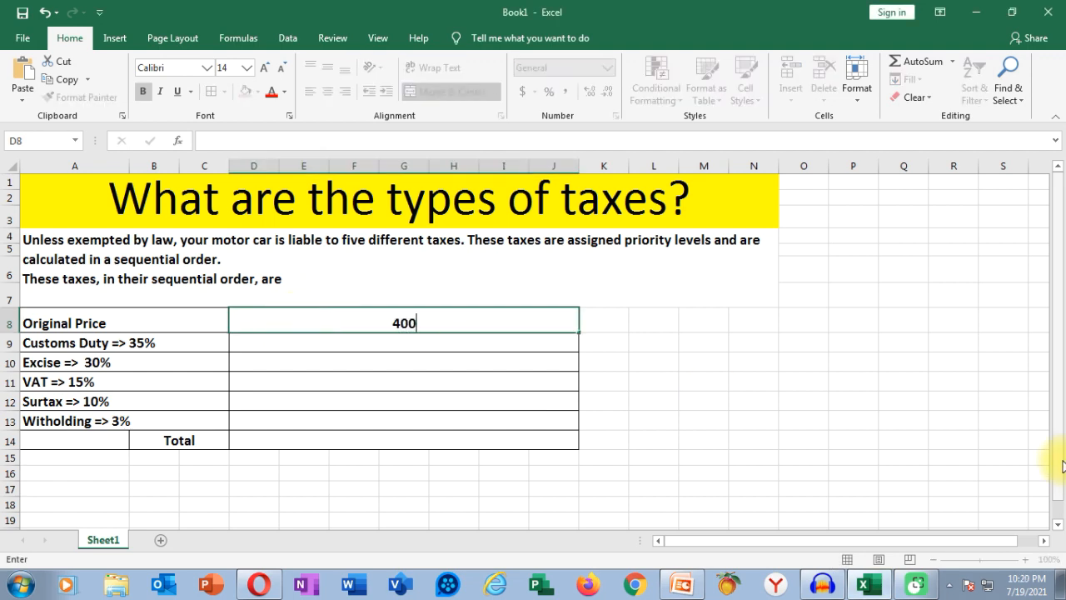
{"action": "key", "text": "BackSpace"}
{"action": "key", "text": "BackSpace"}
{"action": "key", "text": "BackSpace"}
{"action": "type", "text": "600000"}
{"action": "key", "text": "Return"}
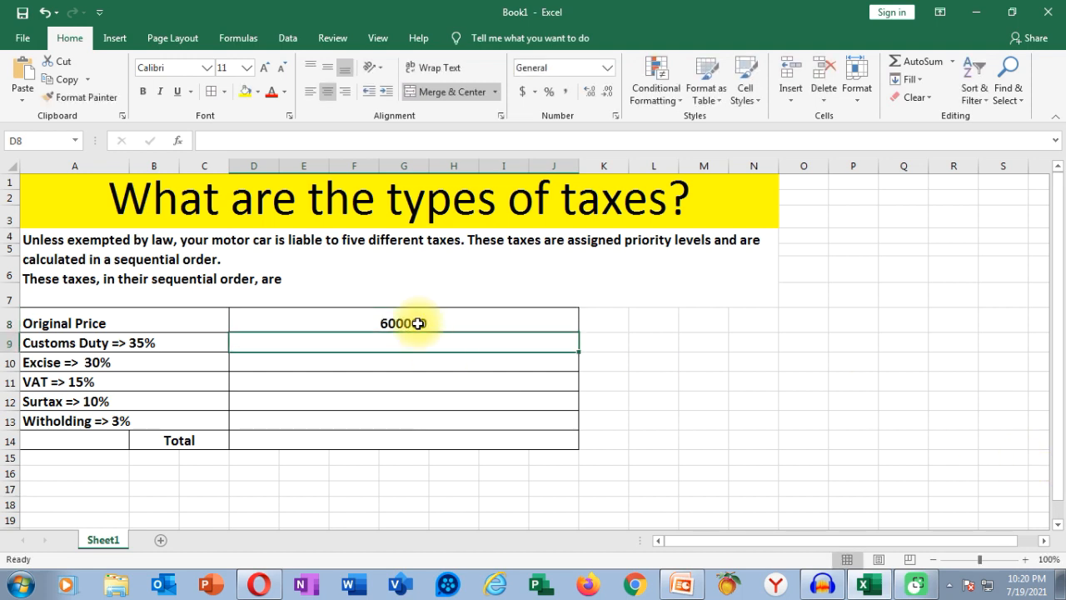
Apply the Currency number format to the amount cells from Original Price through Total
{"action": "left_click_drag", "start_coordinate": [403, 320], "coordinate": [445, 438]}
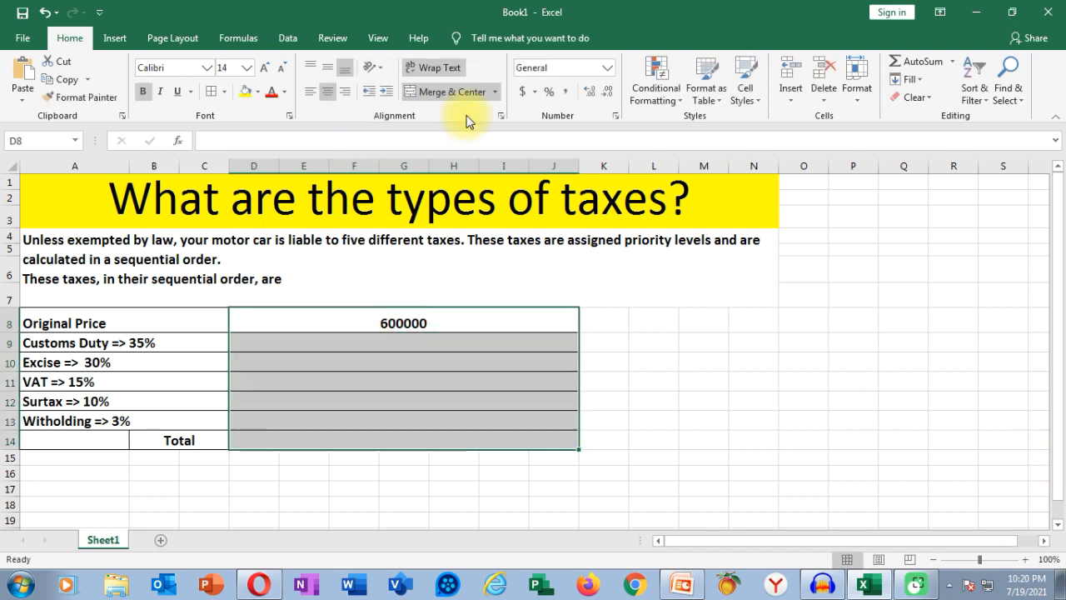
{"action": "left_click", "coordinate": [608, 69]}
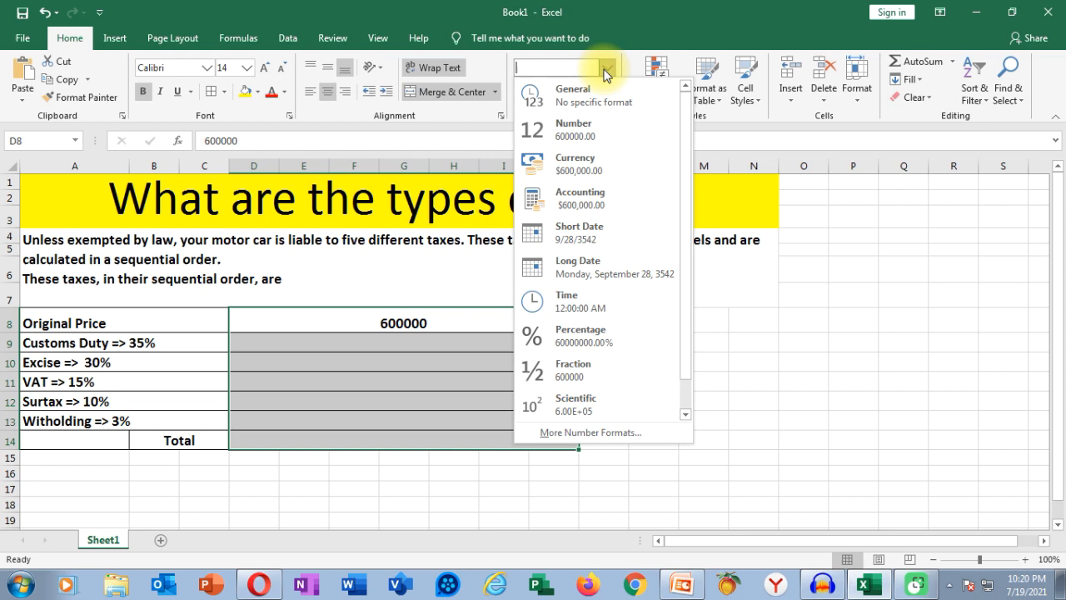
{"action": "left_click", "coordinate": [614, 179]}
{"action": "left_click", "coordinate": [549, 329]}
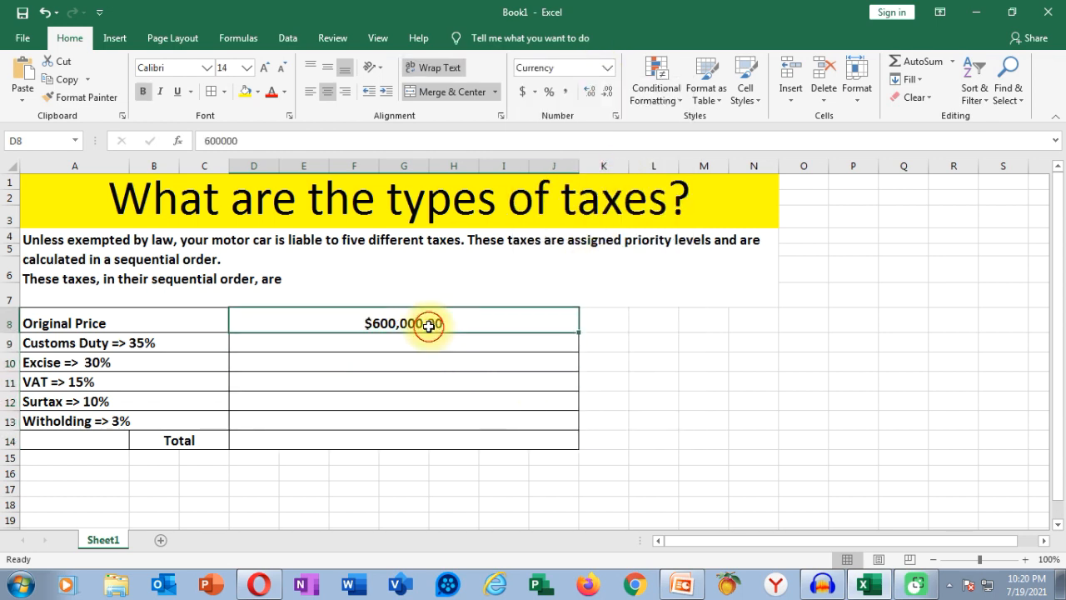
Format the amount cells from Original Price through Total as Accounting with the ETB currency symbol
{"action": "left_click_drag", "start_coordinate": [388, 323], "coordinate": [392, 440]}
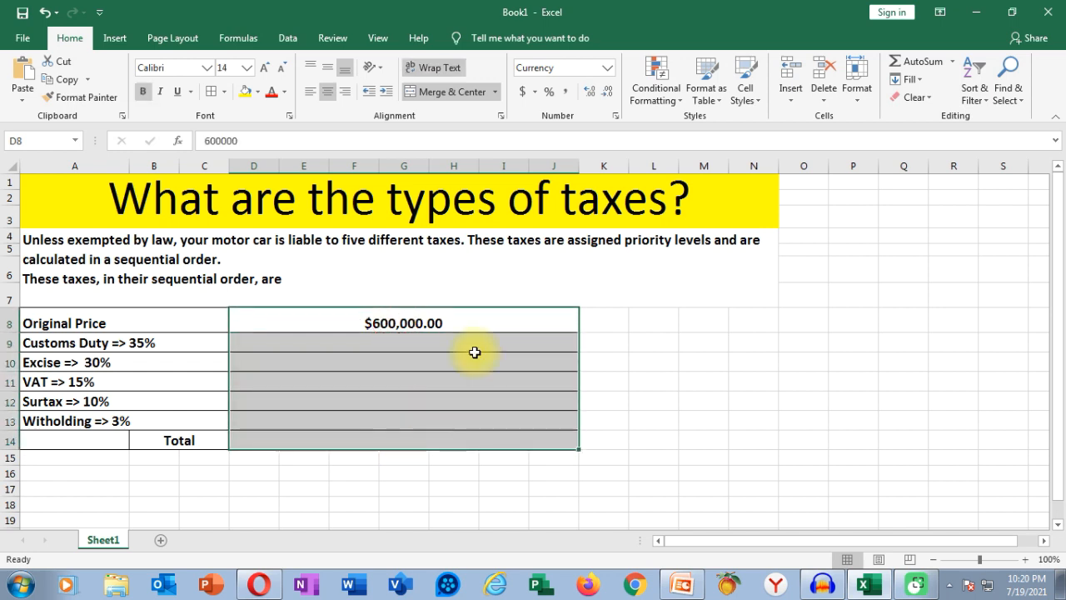
{"action": "left_click", "coordinate": [534, 91]}
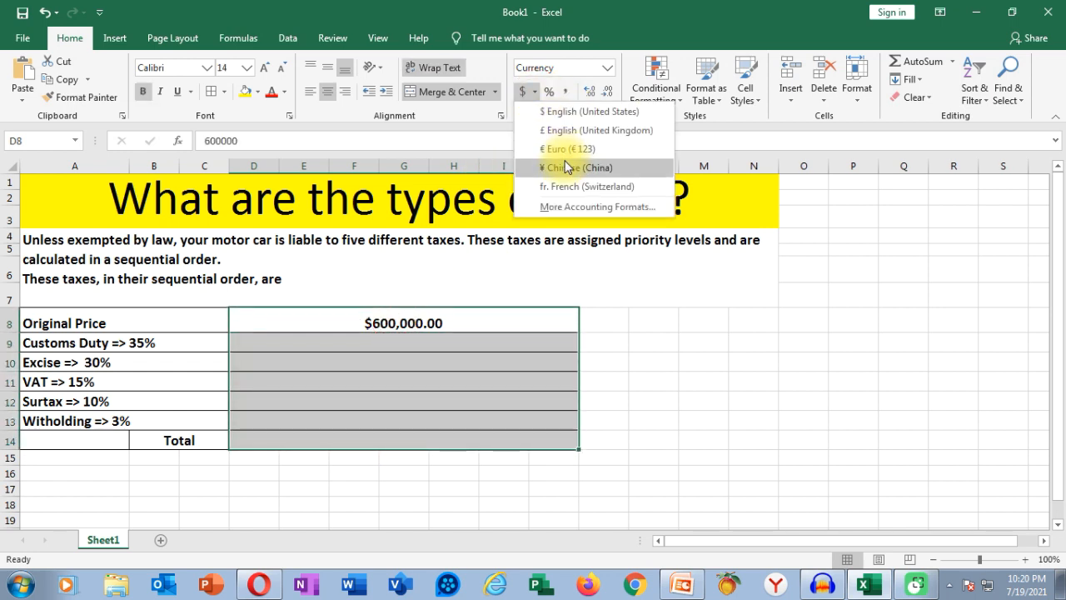
{"action": "left_click", "coordinate": [599, 208]}
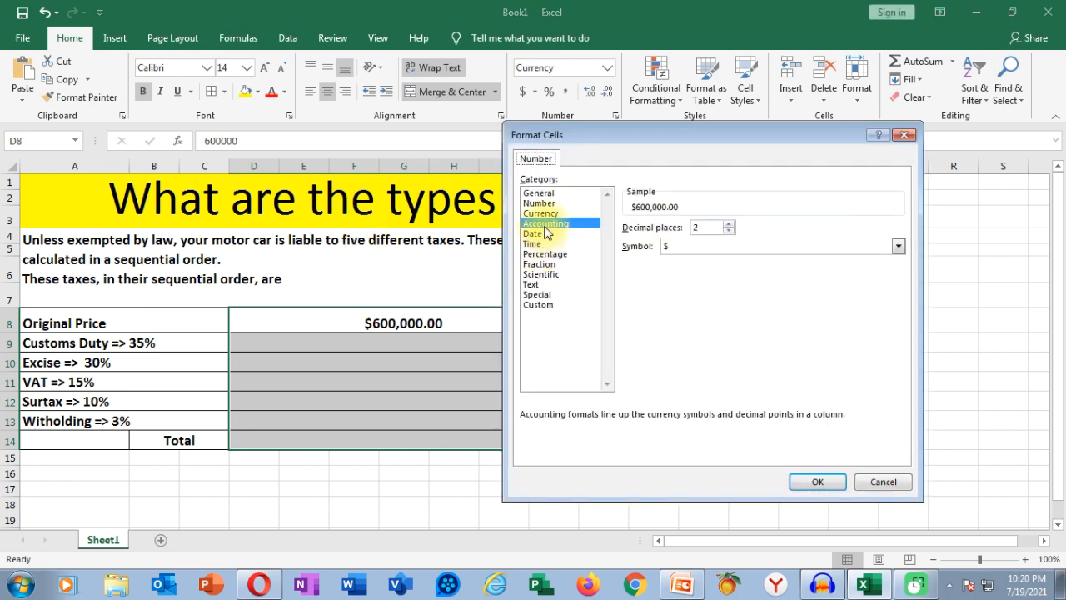
{"action": "left_click", "coordinate": [743, 248]}
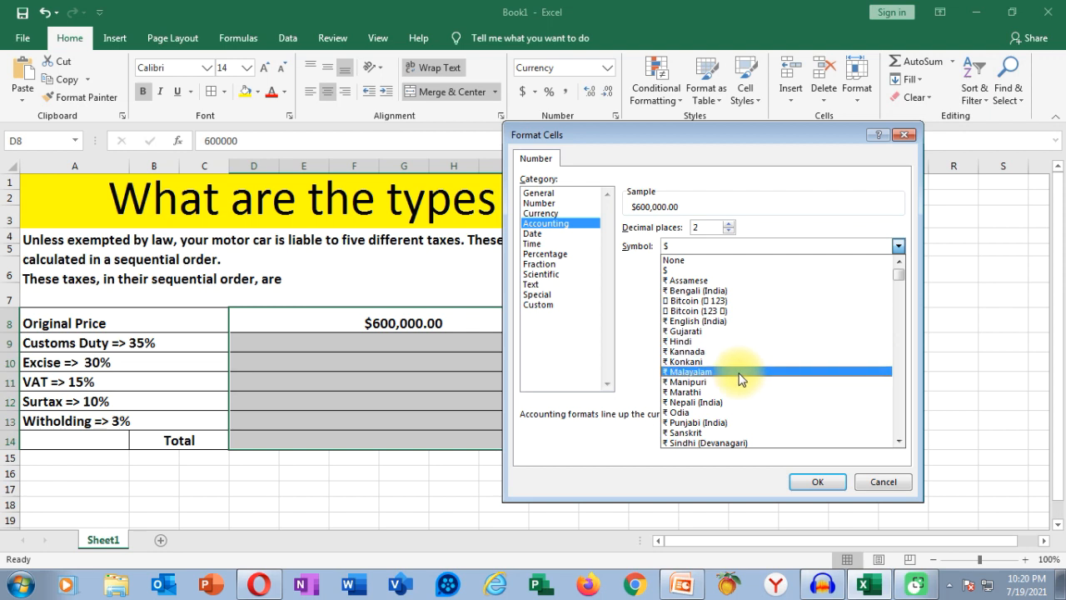
{"action": "scroll", "coordinate": [747, 384], "scroll_direction": "down", "scroll_amount": 3}
{"action": "scroll", "coordinate": [749, 386], "scroll_direction": "down", "scroll_amount": 1}
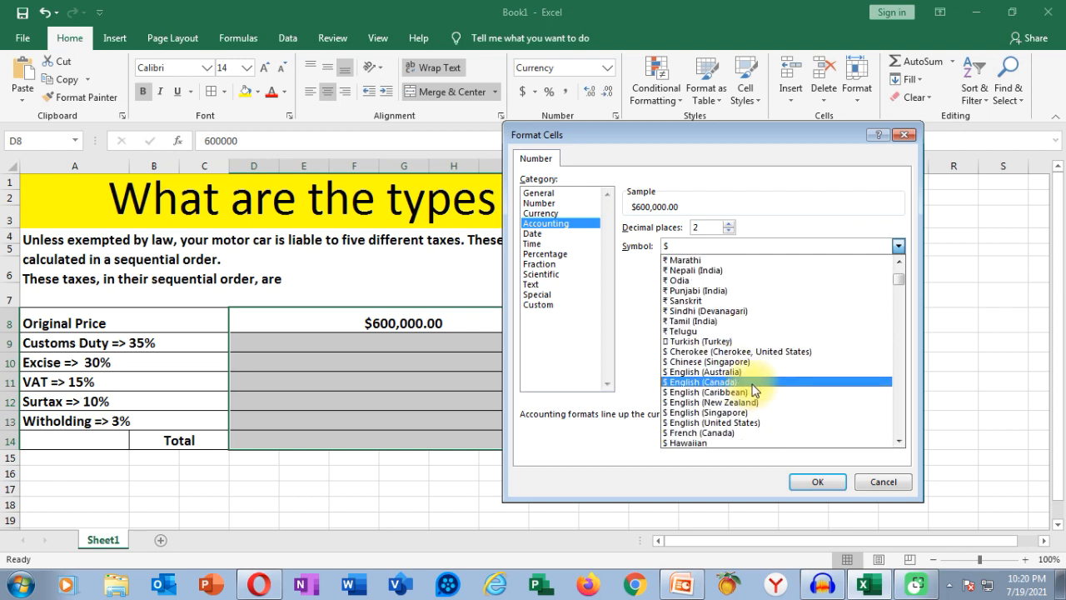
{"action": "key", "text": "e"}
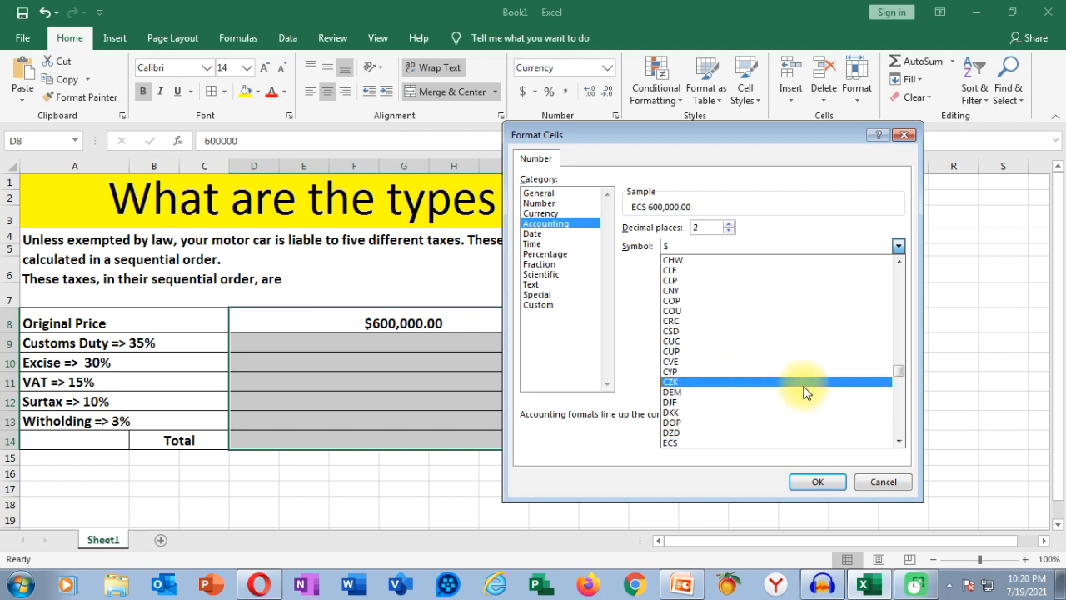
{"action": "left_click", "coordinate": [899, 441]}
{"action": "left_click", "coordinate": [901, 442]}
{"action": "left_click", "coordinate": [903, 444]}
{"action": "left_click", "coordinate": [901, 443]}
{"action": "left_click", "coordinate": [902, 443]}
{"action": "left_click", "coordinate": [901, 443]}
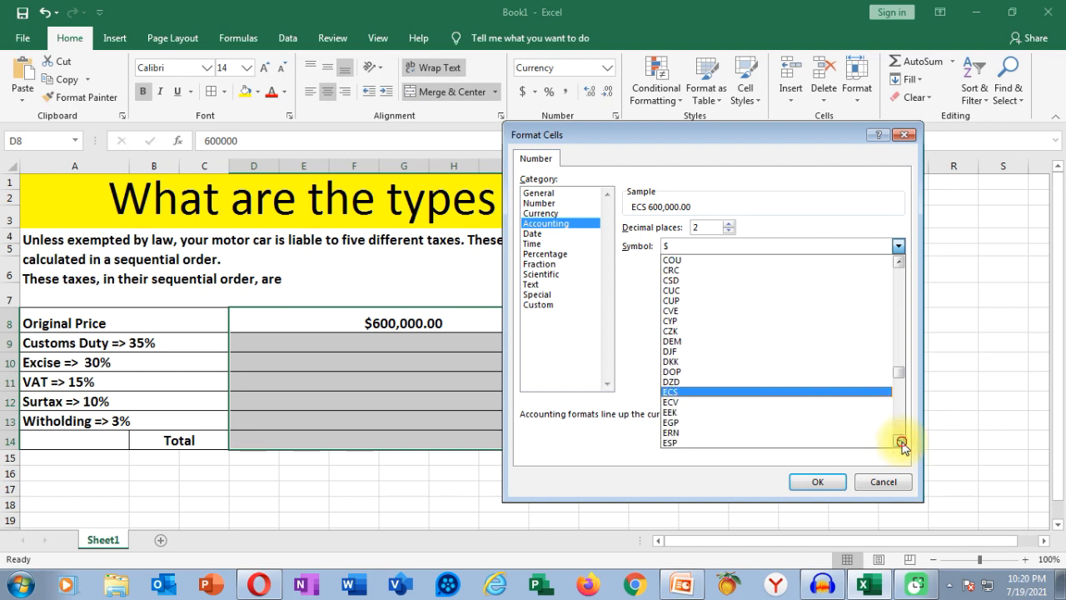
{"action": "left_click", "coordinate": [902, 443]}
{"action": "left_click", "coordinate": [902, 443]}
{"action": "left_click", "coordinate": [902, 443]}
{"action": "left_click", "coordinate": [902, 443]}
{"action": "left_click", "coordinate": [677, 405]}
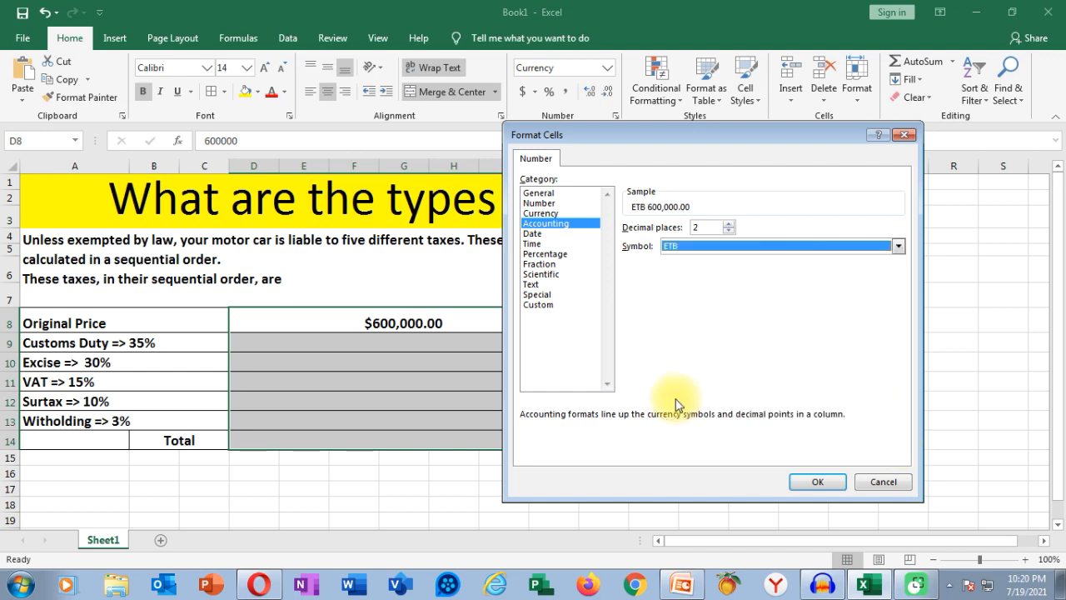
{"action": "left_click", "coordinate": [817, 481]}
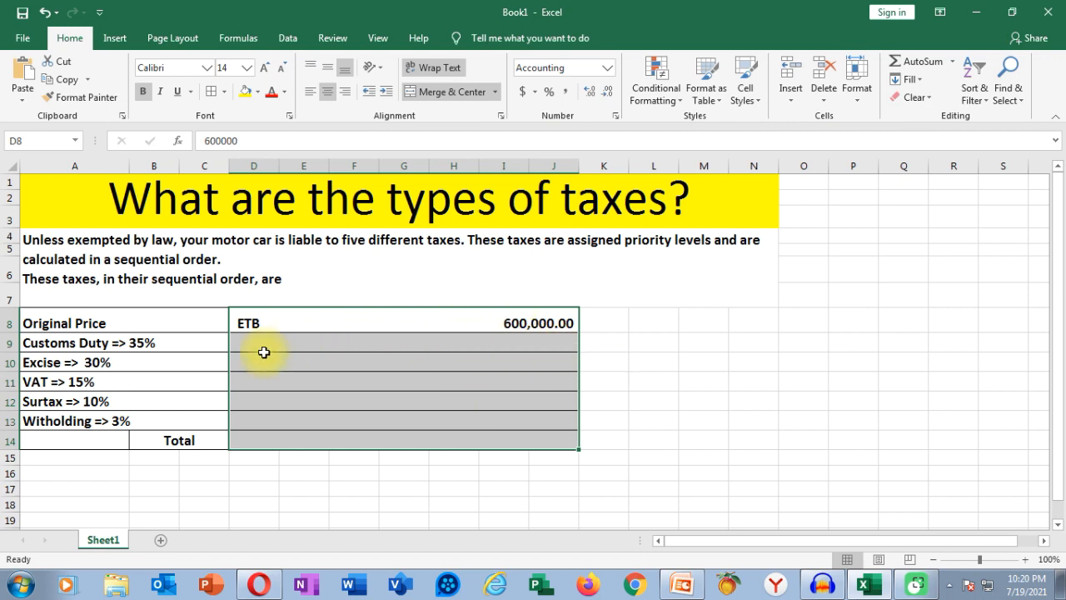
Calculate the Customs Duty in D9 with the formula =D8*35%
{"action": "left_click", "coordinate": [311, 341]}
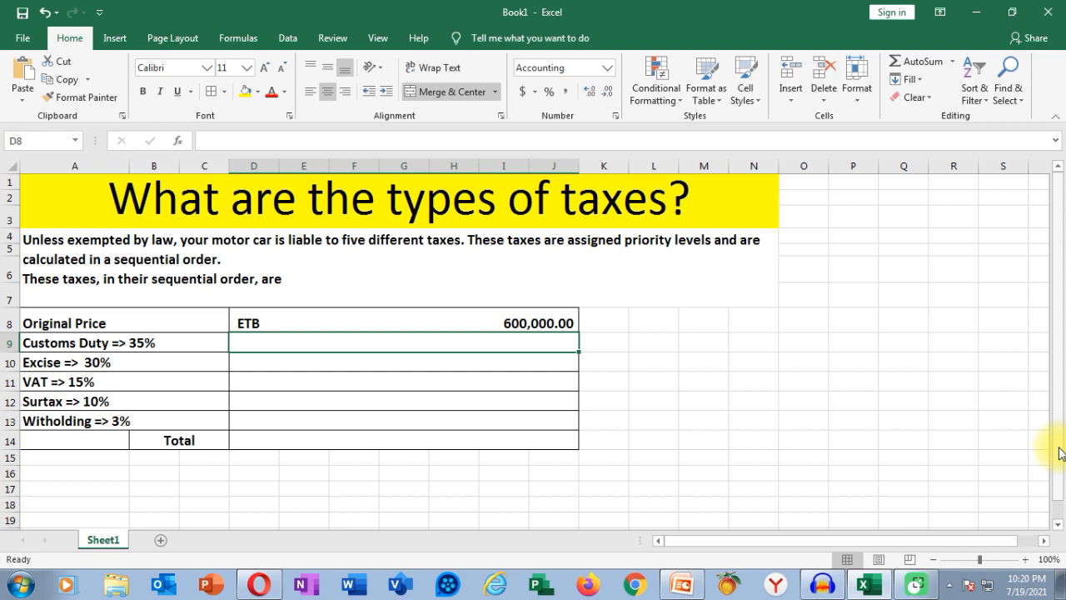
{"action": "type", "text": "="}
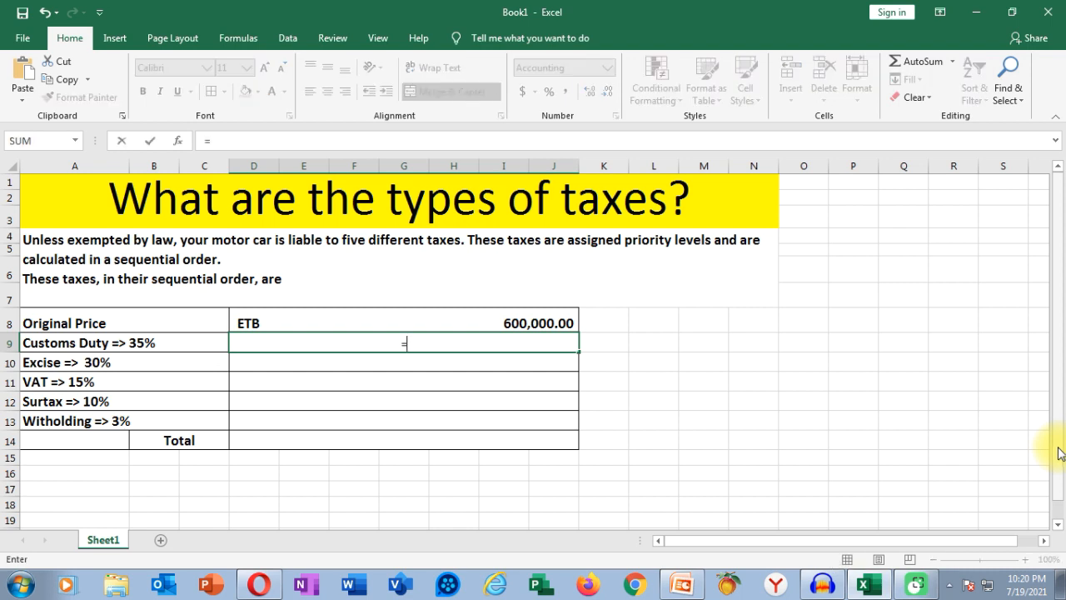
{"action": "left_click", "coordinate": [505, 323]}
{"action": "type", "text": "*"}
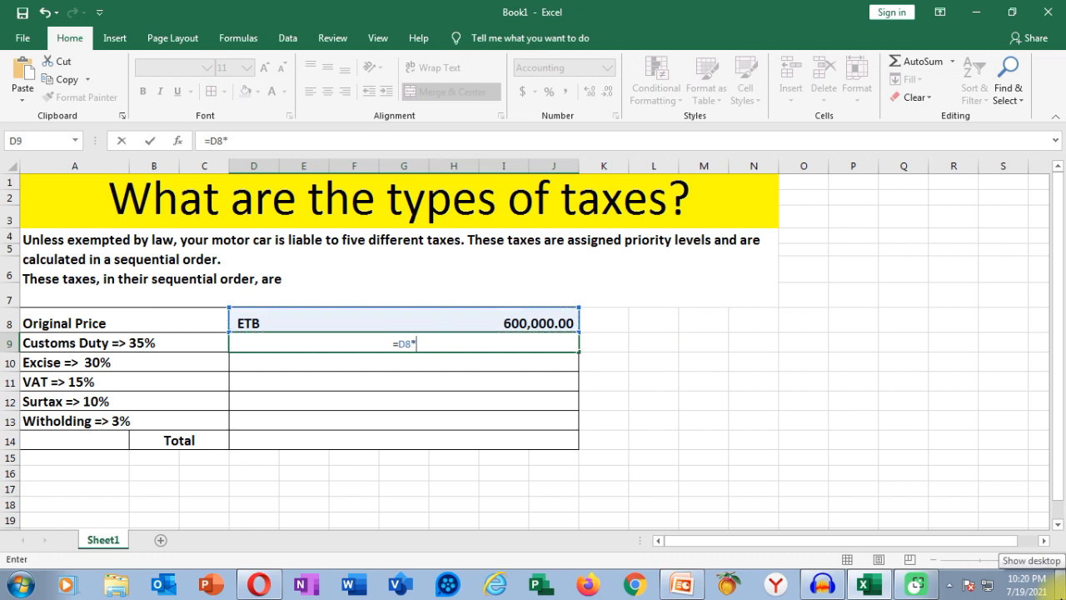
{"action": "type", "text": "35%"}
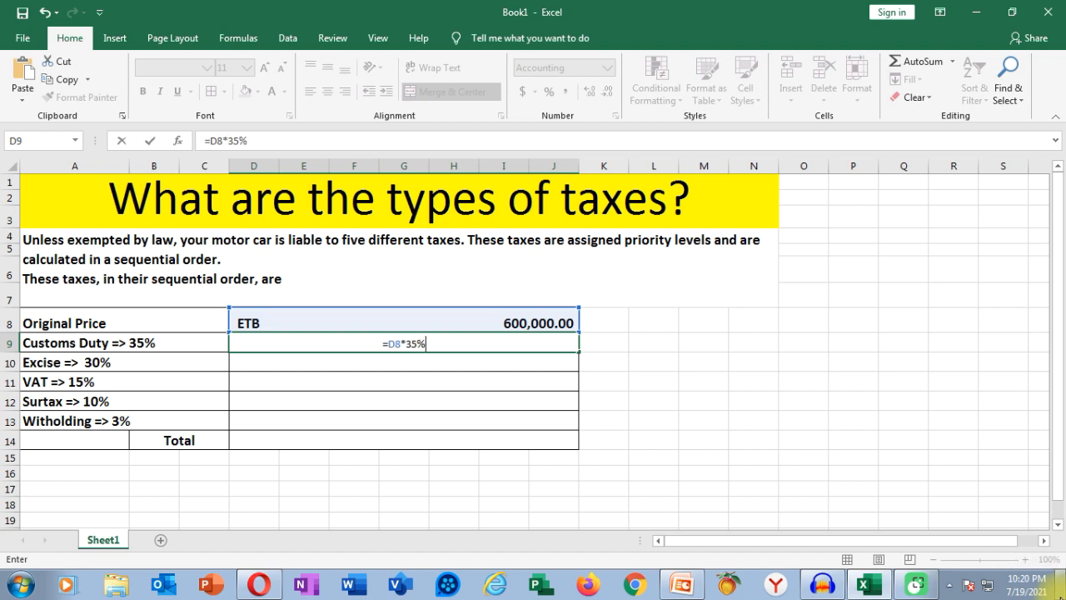
{"action": "key", "text": "Return"}
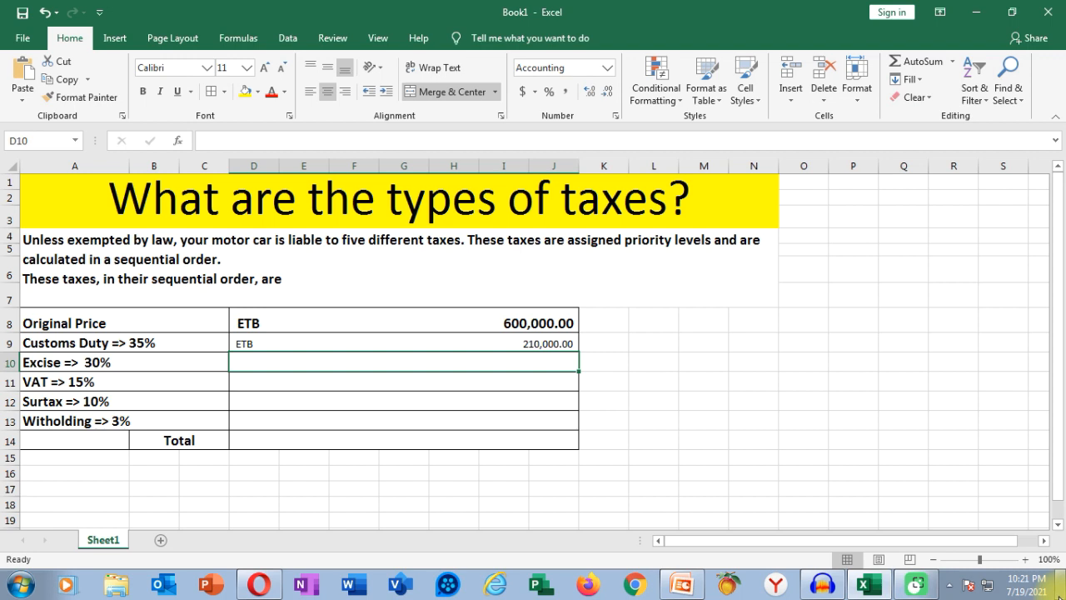
Calculate the Excise tax in D10 with the formula =(D8+D9)*30%
{"action": "type", "text": "="}
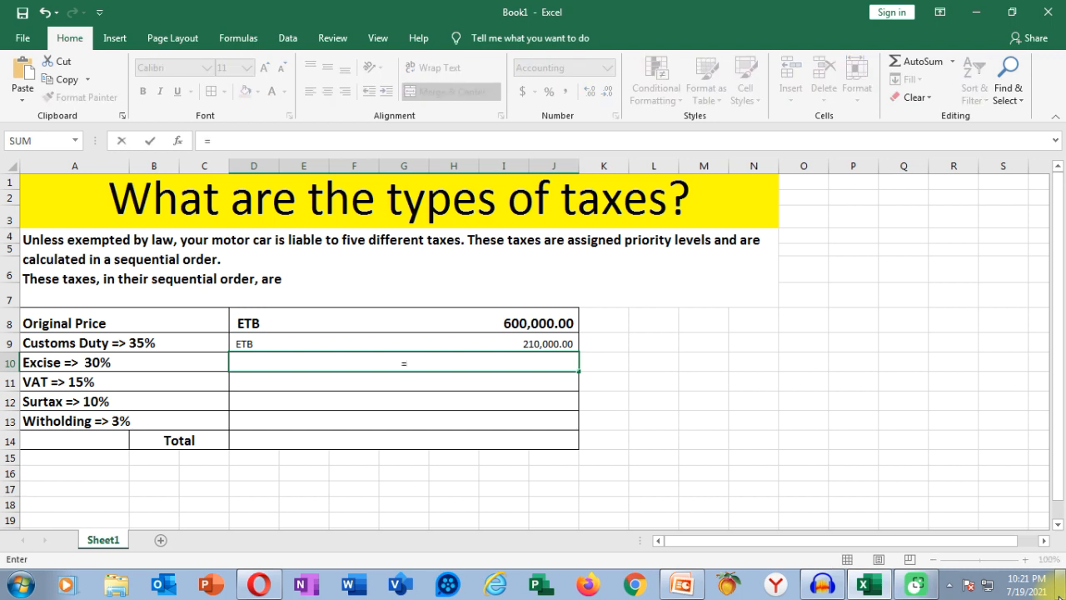
{"action": "type", "text": "("}
{"action": "left_click", "coordinate": [512, 322]}
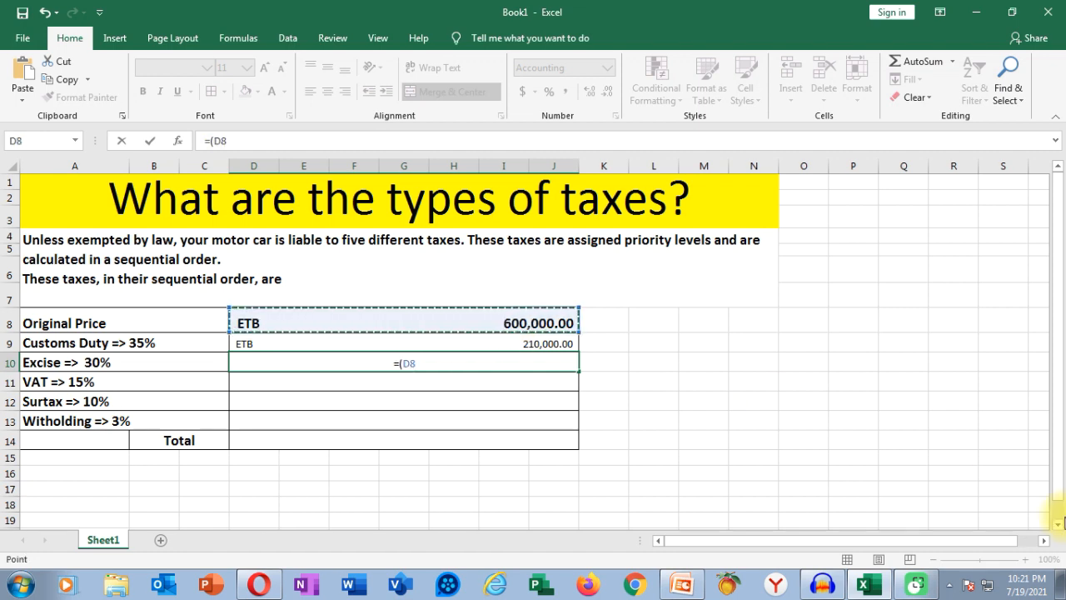
{"action": "type", "text": "+"}
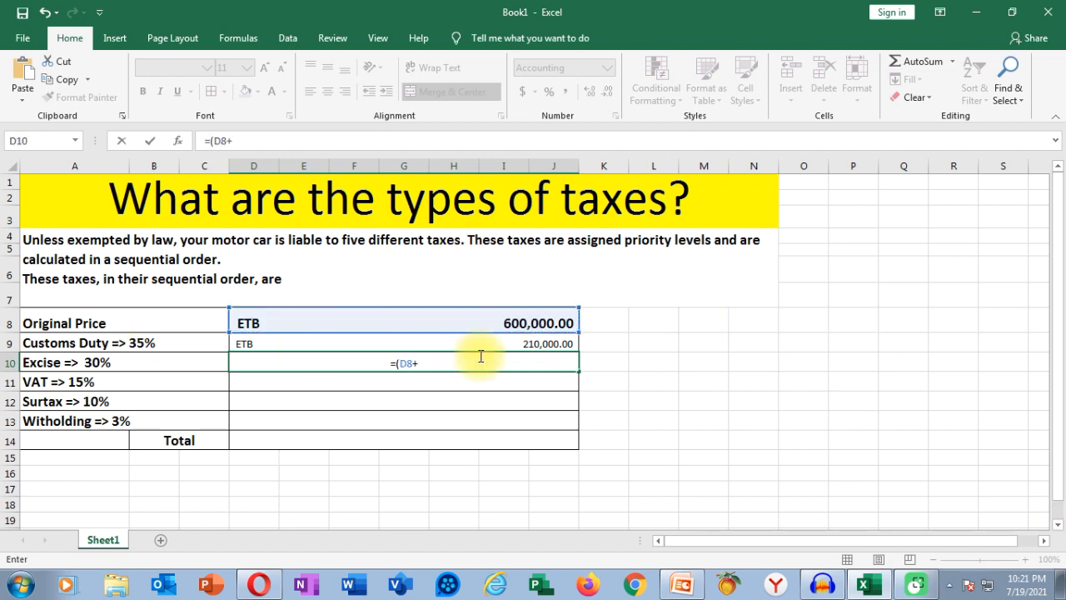
{"action": "left_click", "coordinate": [505, 342]}
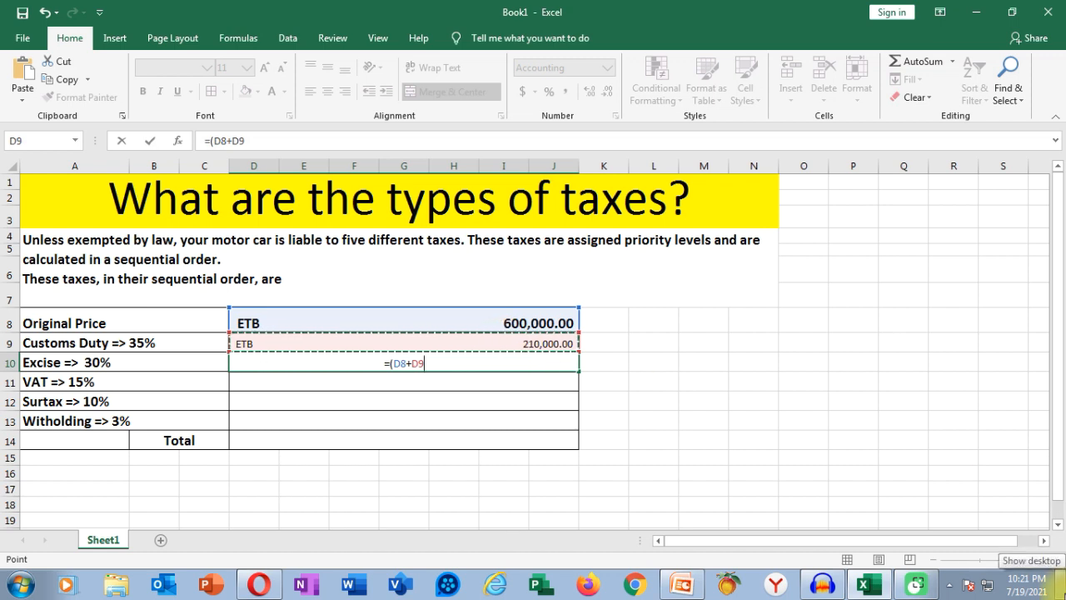
{"action": "type", "text": ")"}
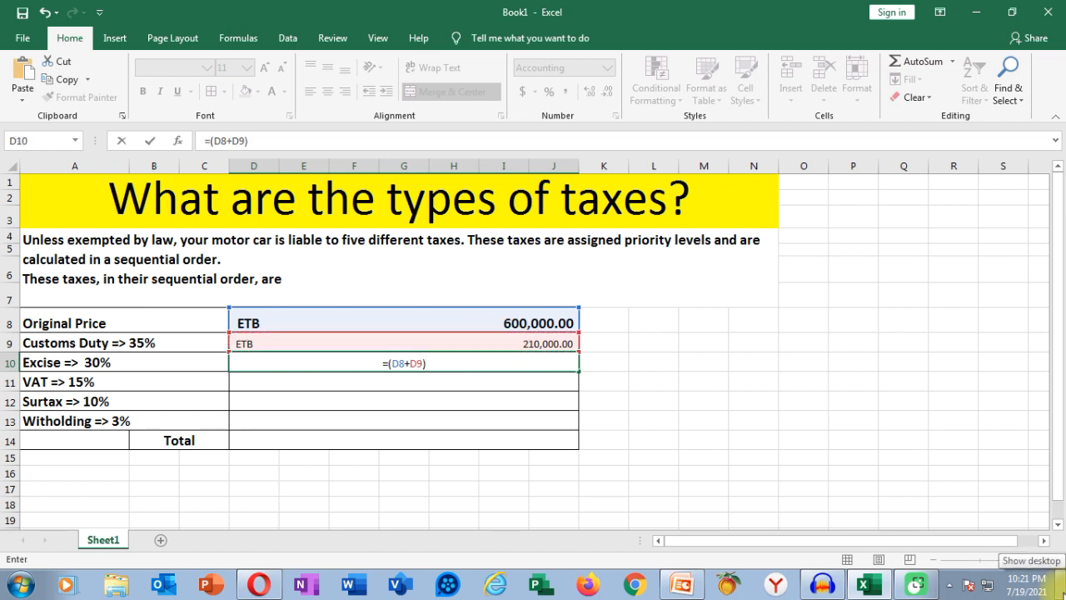
{"action": "type", "text": "*30"}
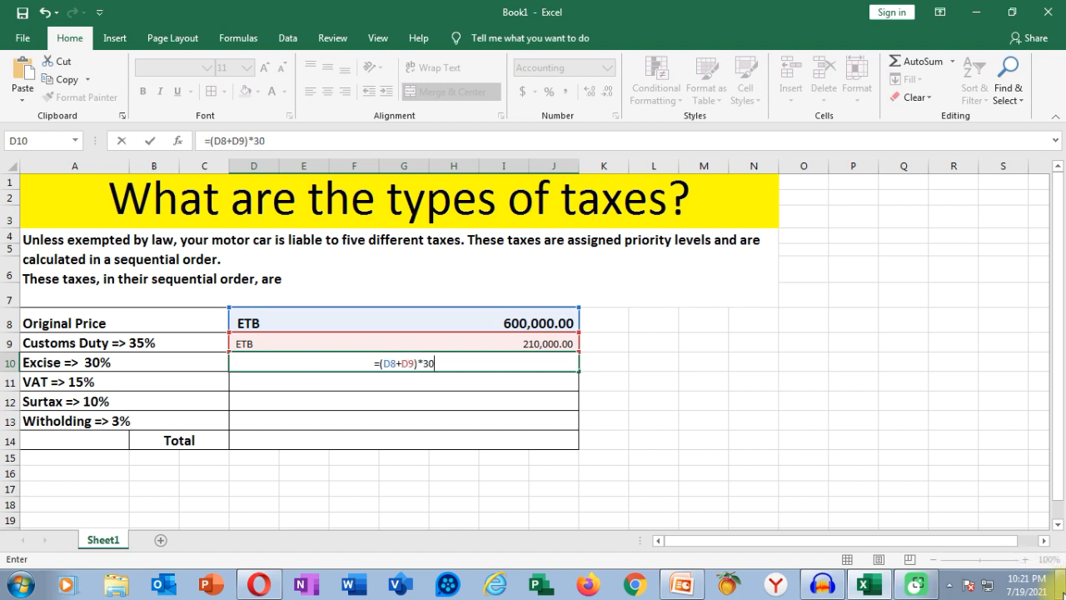
{"action": "type", "text": "%"}
{"action": "key", "text": "Return"}
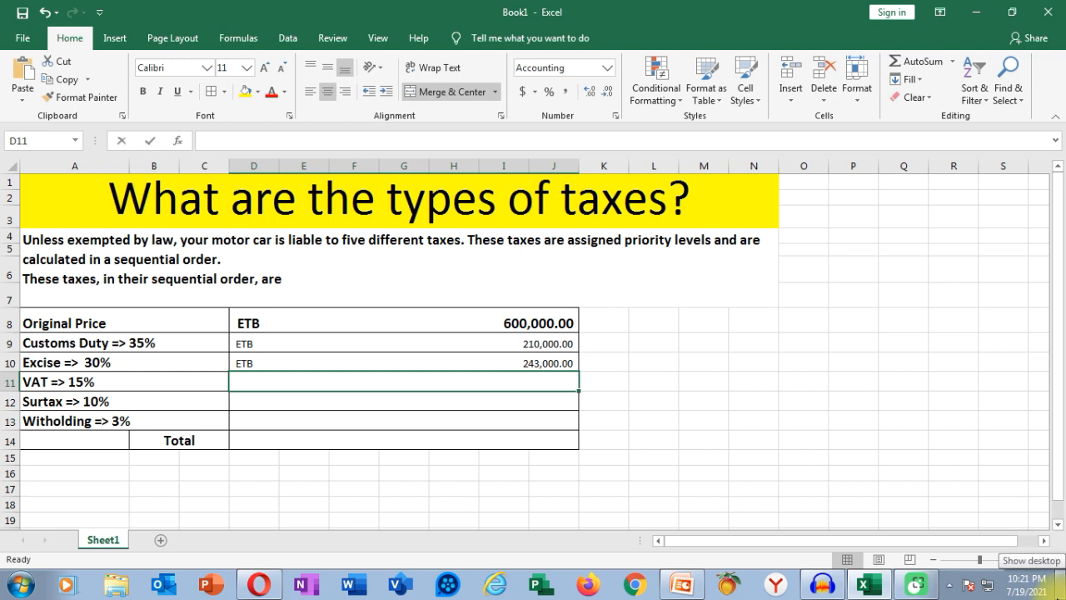
Calculate the VAT in D11 with the formula =(D8+D9+D10)*15%
{"action": "type", "text": "="}
{"action": "mouse_move", "coordinate": [822, 583]}
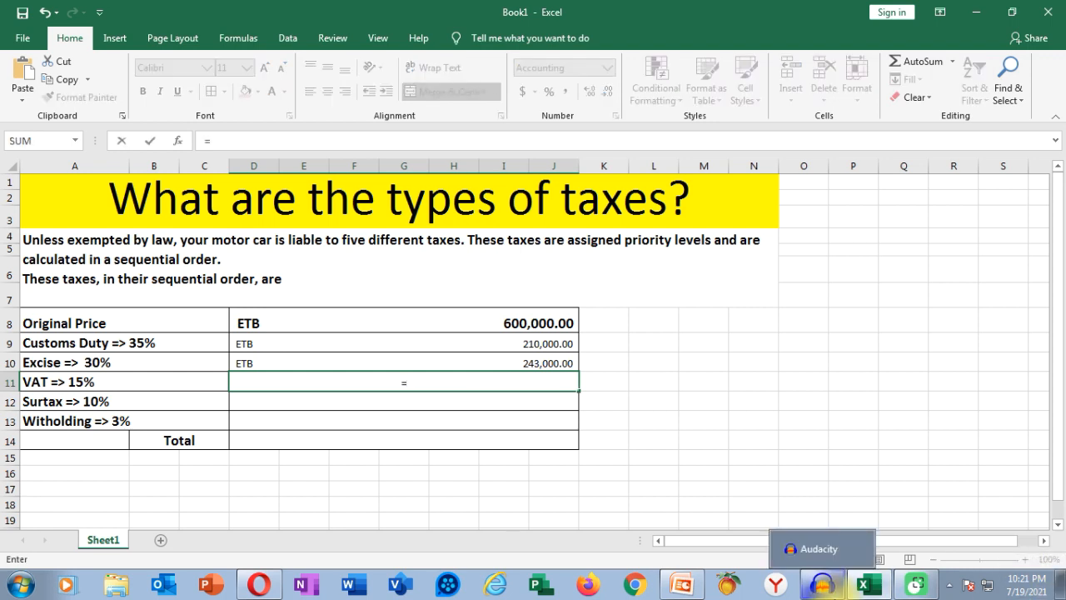
{"action": "type", "text": "("}
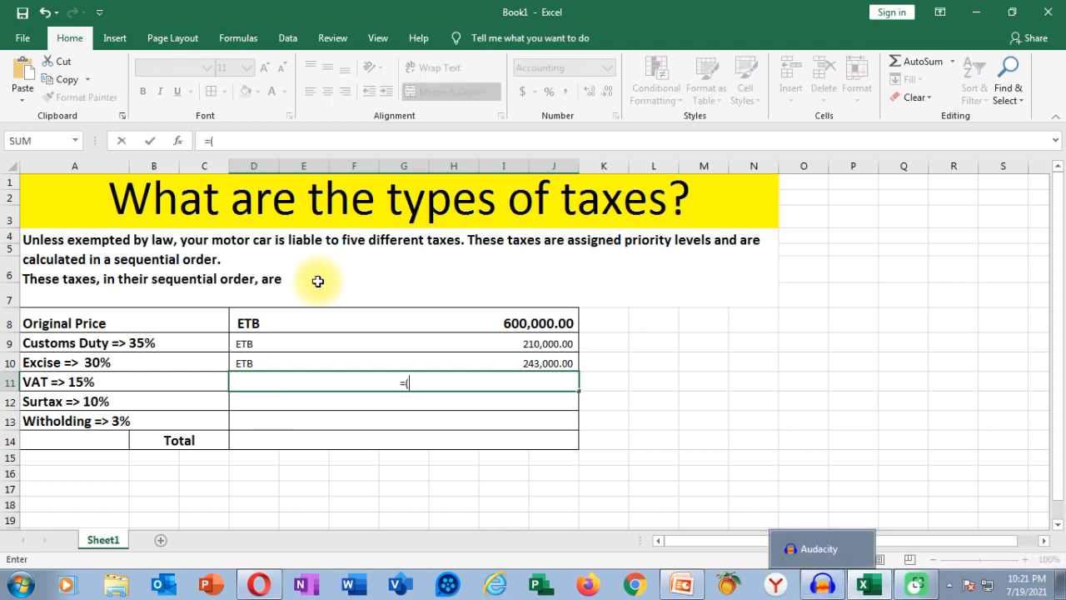
{"action": "left_click", "coordinate": [330, 321]}
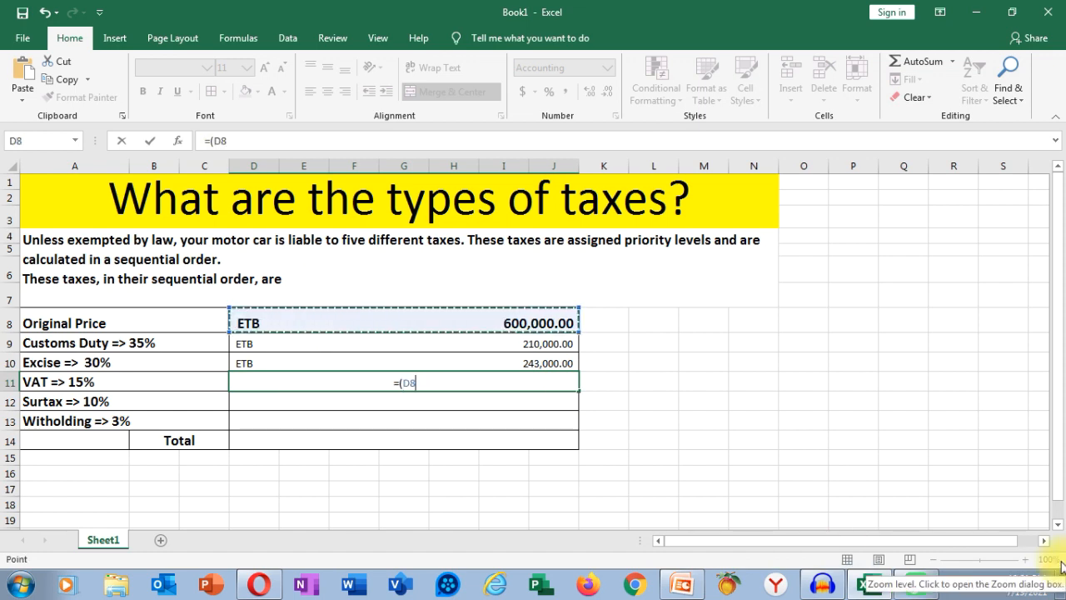
{"action": "type", "text": "+"}
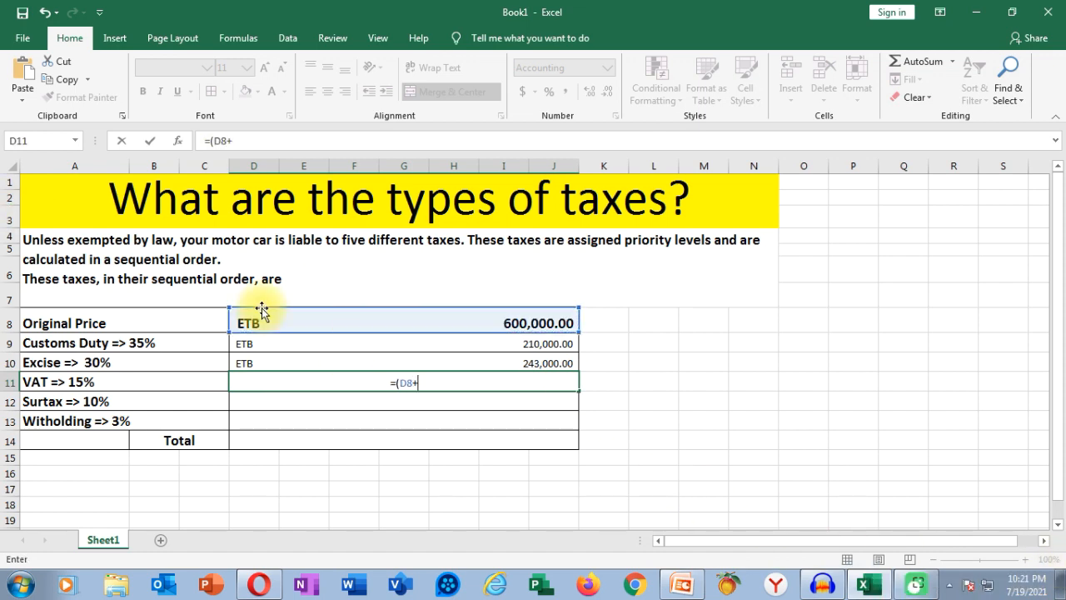
{"action": "left_click", "coordinate": [369, 344]}
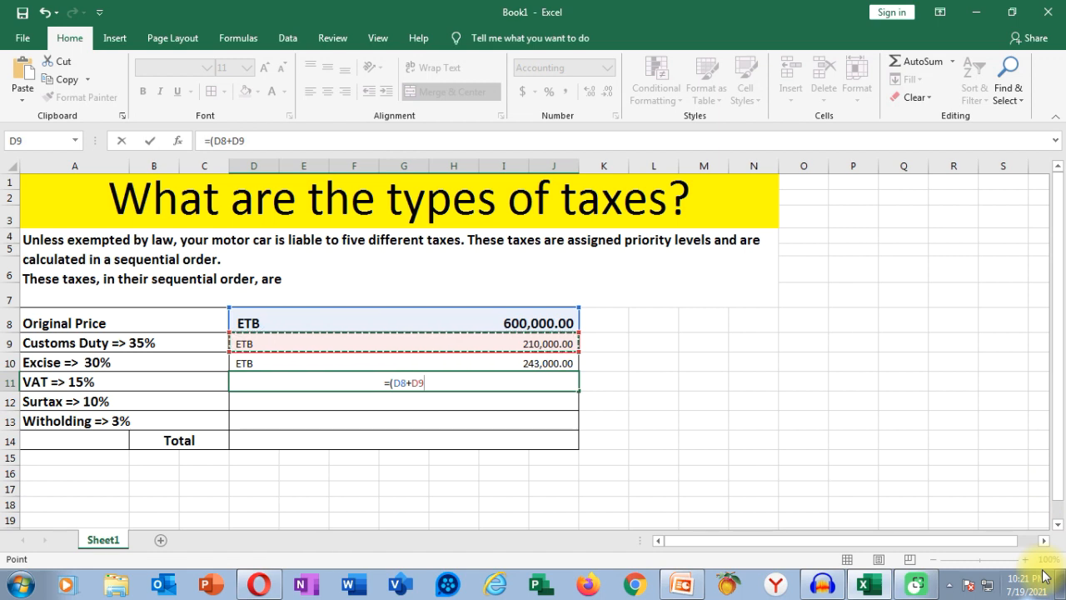
{"action": "type", "text": "+"}
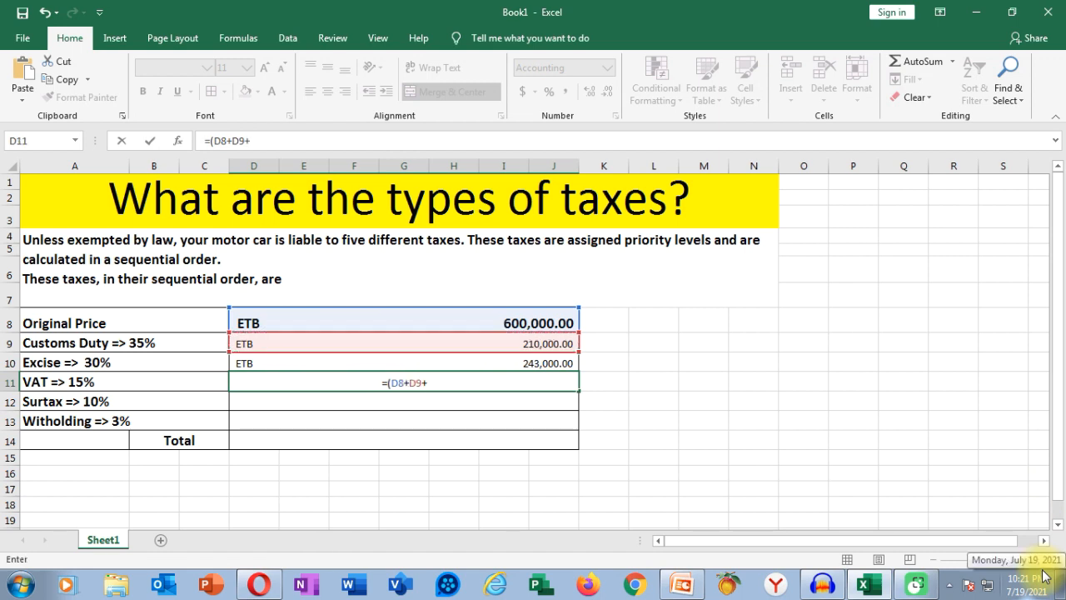
{"action": "left_click", "coordinate": [292, 362]}
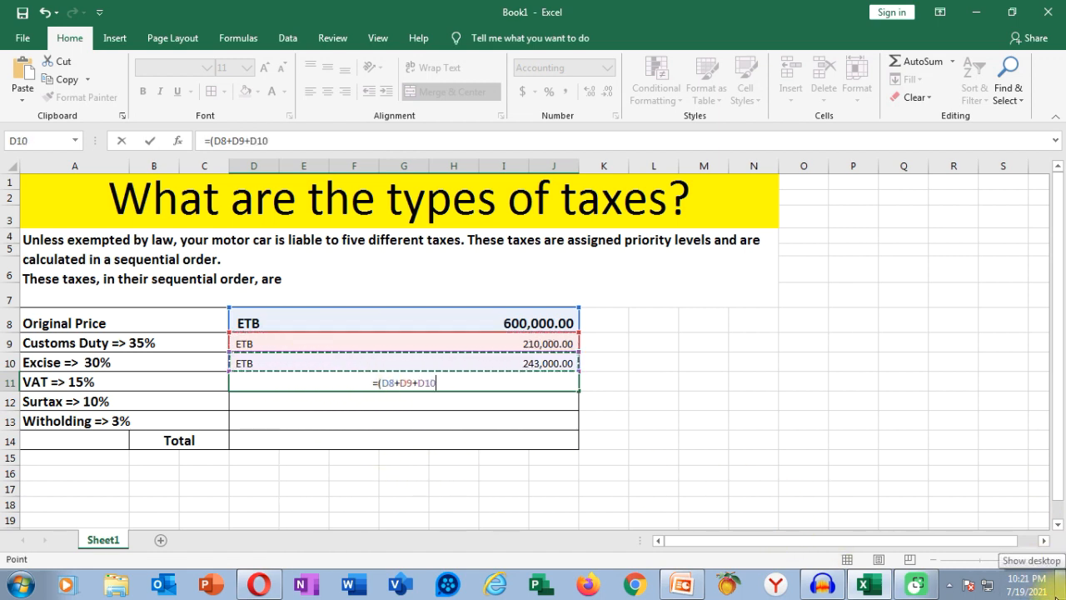
{"action": "type", "text": ")"}
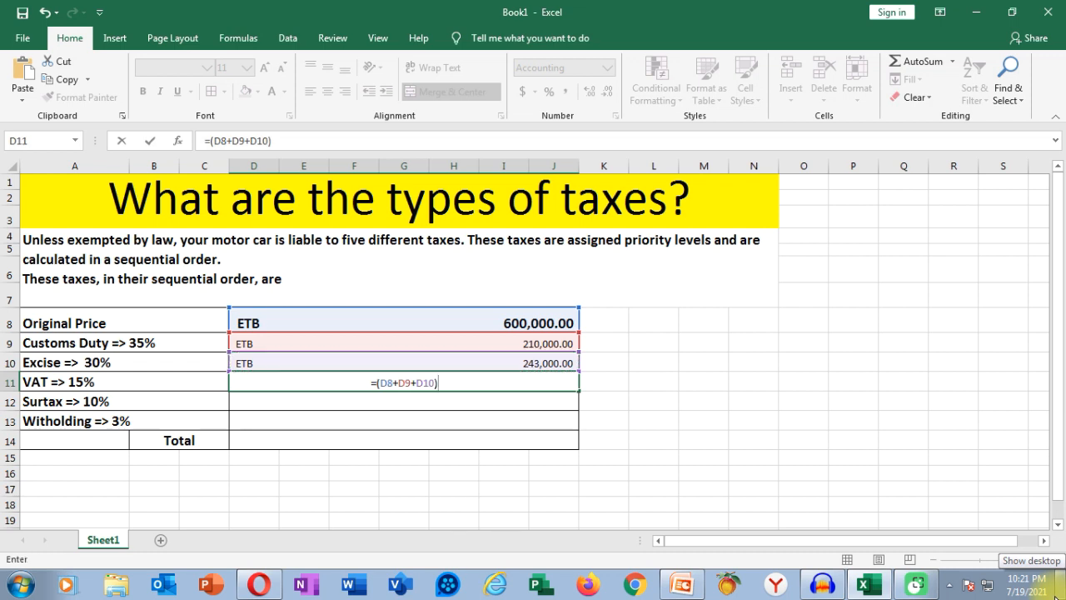
{"action": "type", "text": "*"}
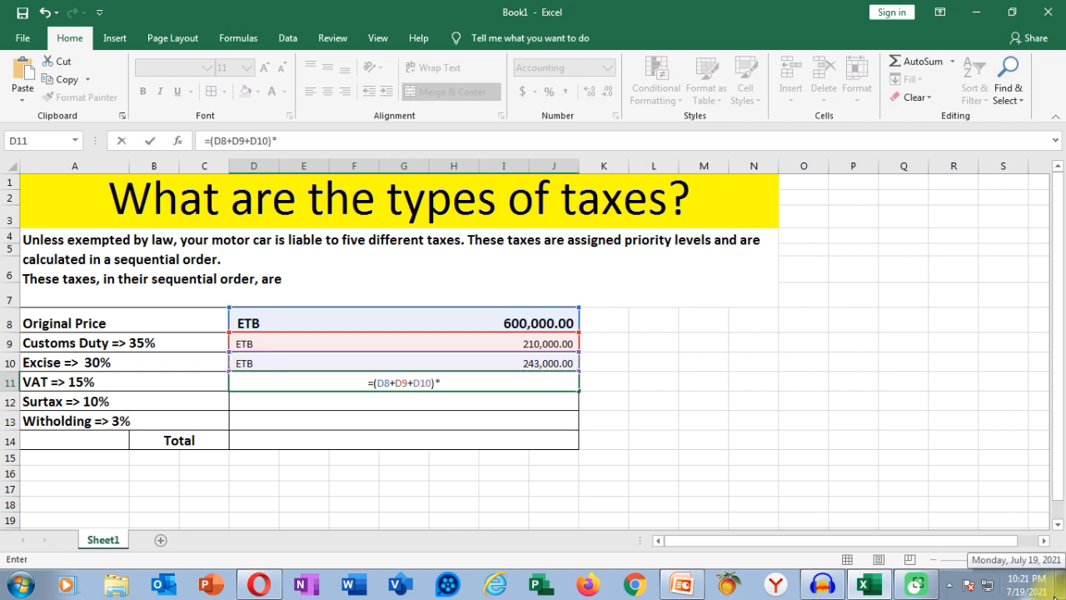
{"action": "type", "text": "15%"}
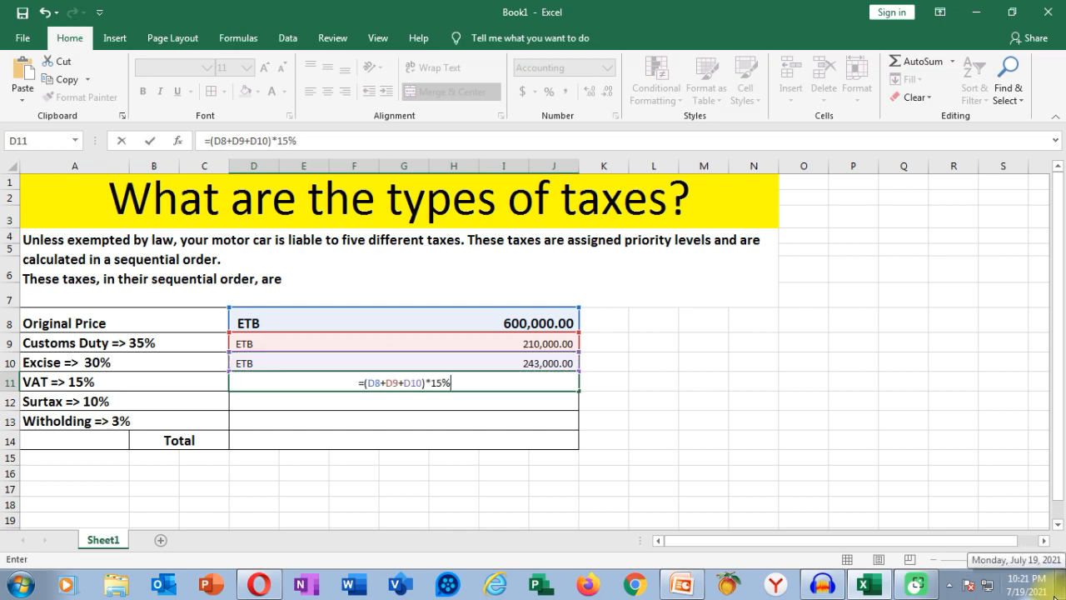
{"action": "key", "text": "Return"}
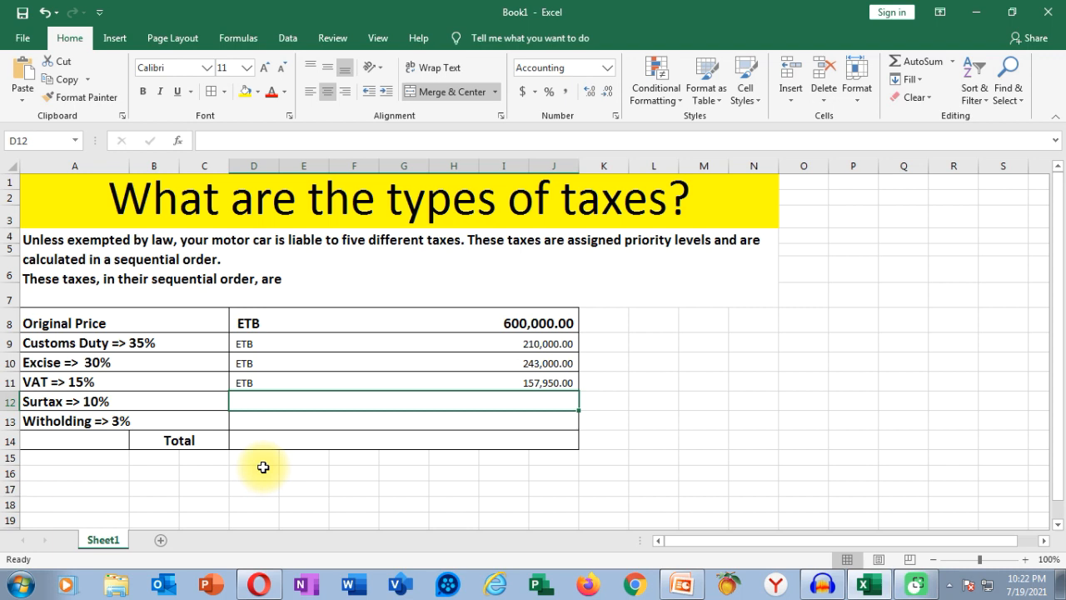
{"action": "type", "text": "="}
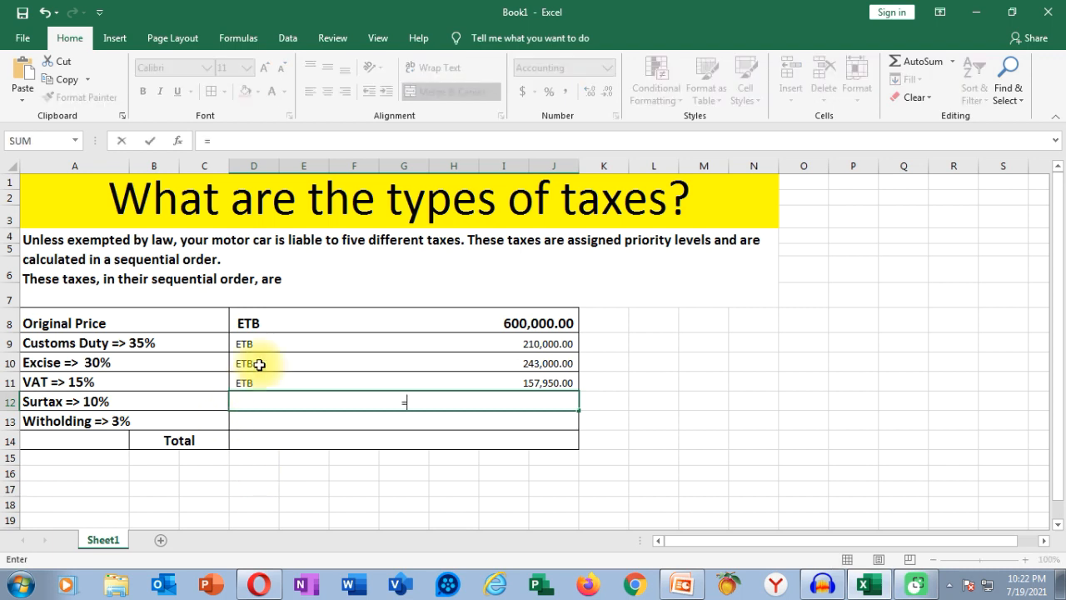
{"action": "left_click", "coordinate": [293, 317]}
{"action": "type", "text": "+"}
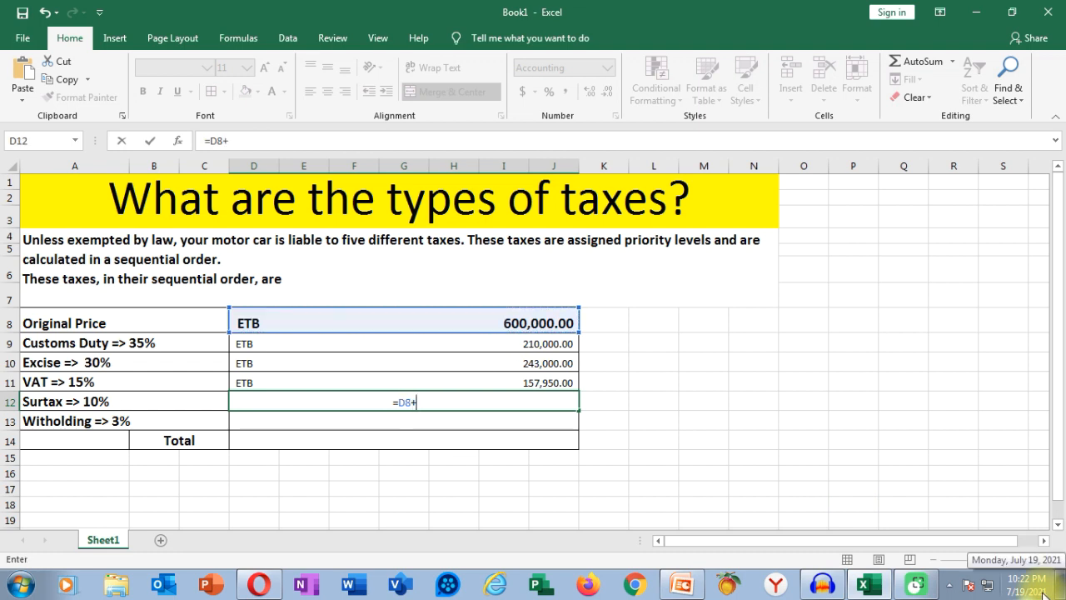
{"action": "key", "text": "BackSpace"}
{"action": "key", "text": "BackSpace"}
{"action": "key", "text": "BackSpace"}
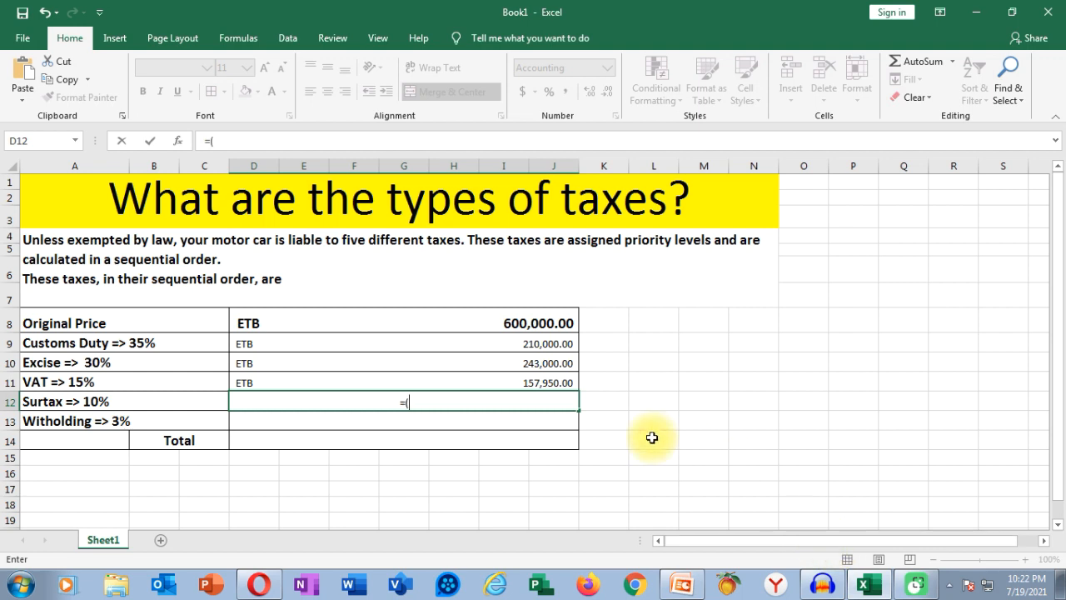
Calculate the Surtax in D12 with the formula =(D8+D9+D10+D11)*10%
{"action": "left_click", "coordinate": [457, 323]}
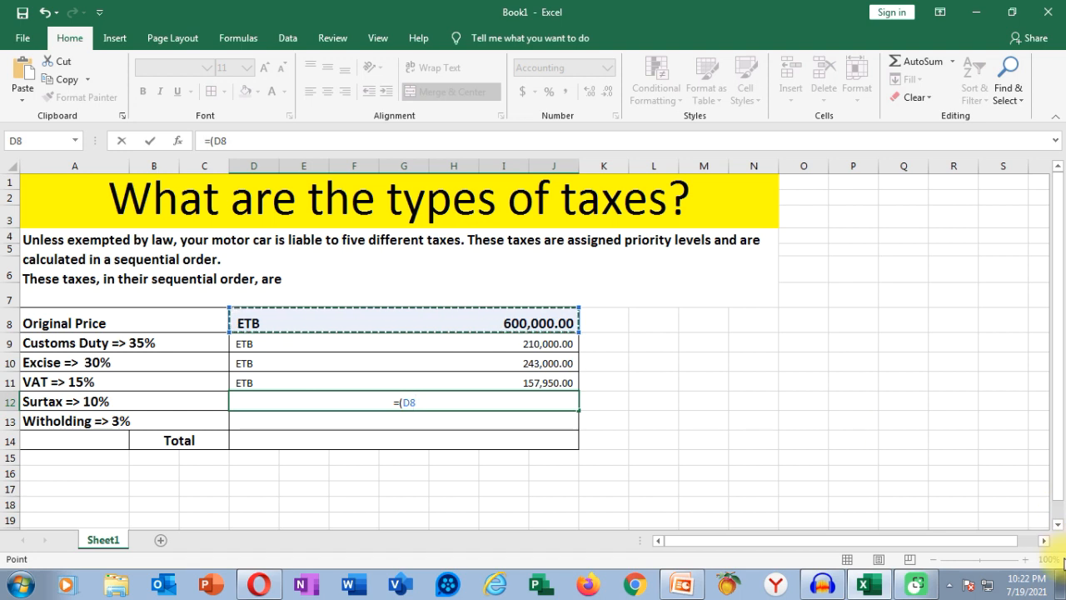
{"action": "type", "text": "+"}
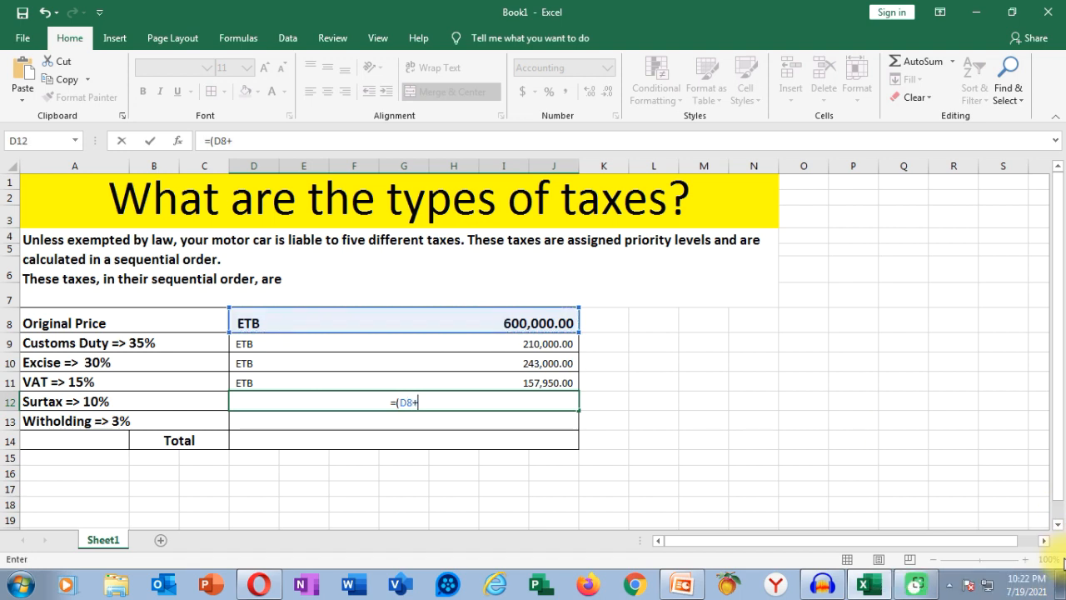
{"action": "left_click", "coordinate": [338, 342]}
{"action": "type", "text": "+"}
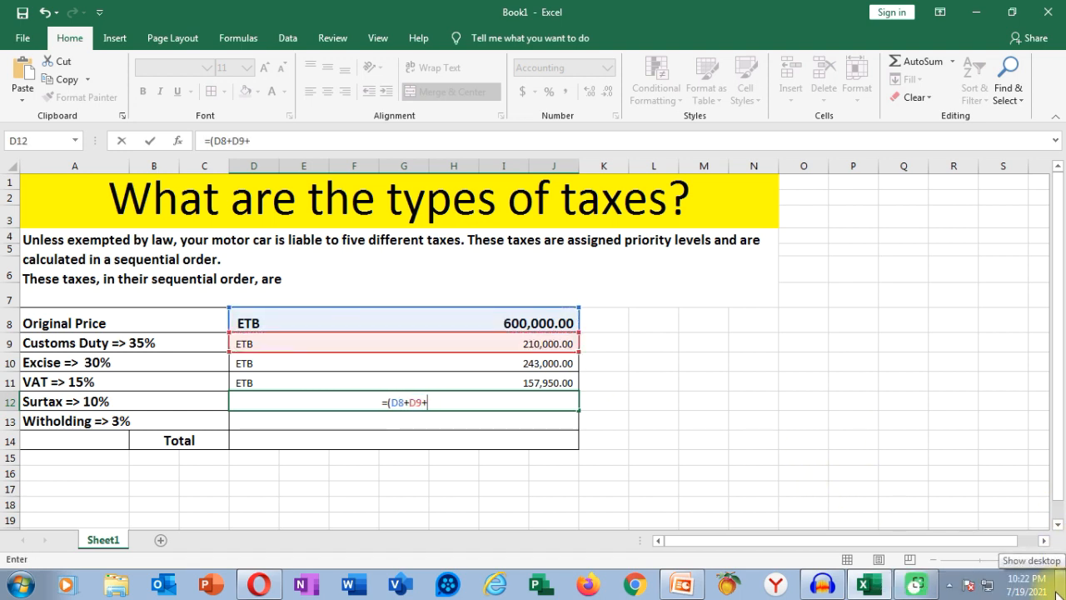
{"action": "left_click", "coordinate": [324, 363]}
{"action": "type", "text": "+"}
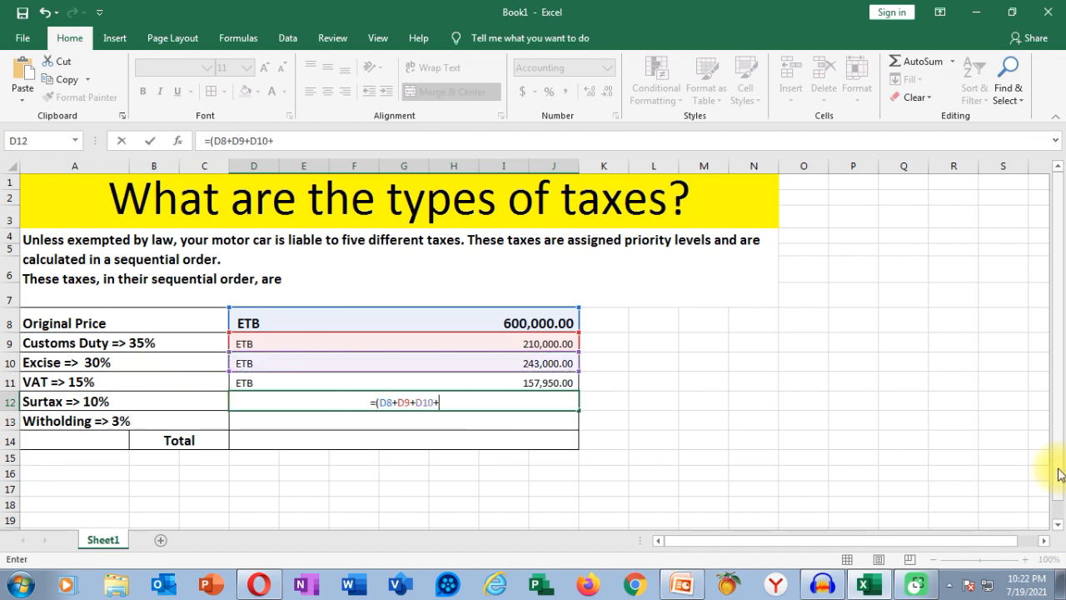
{"action": "left_click", "coordinate": [290, 381]}
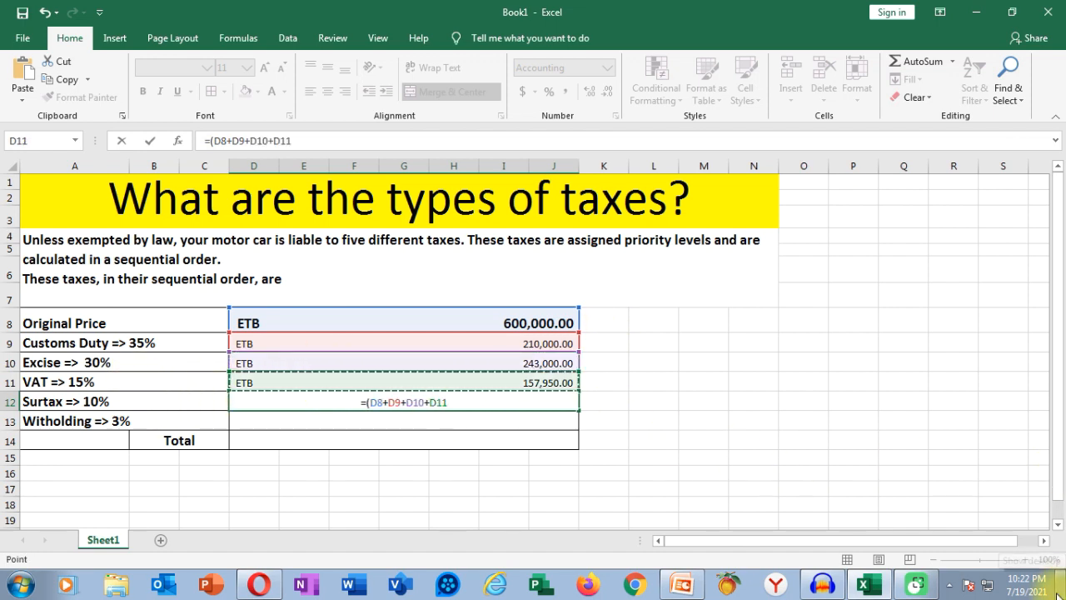
{"action": "type", "text": ")"}
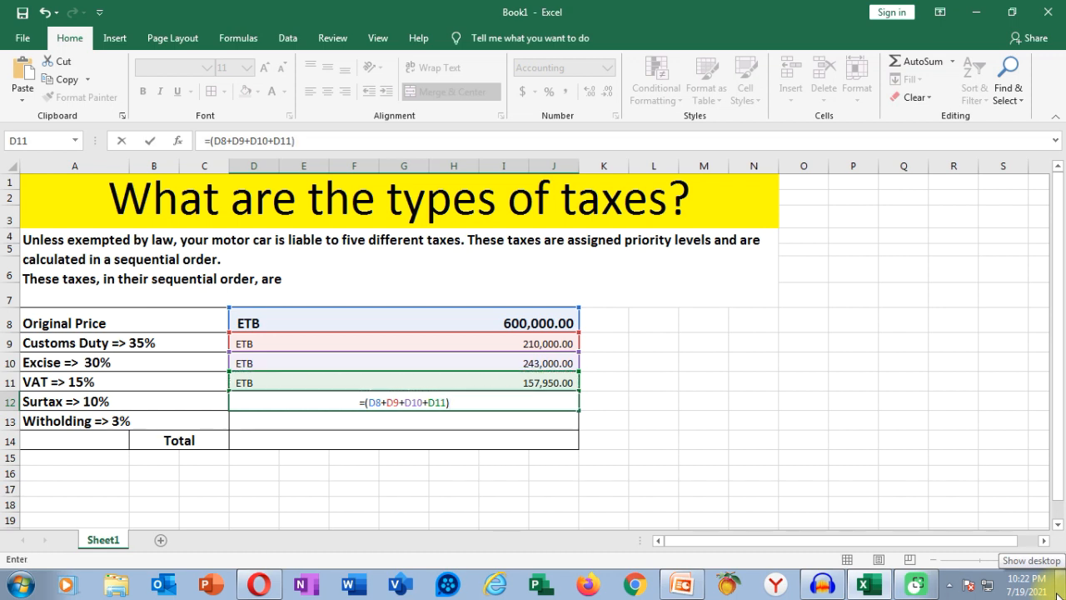
{"action": "type", "text": "*"}
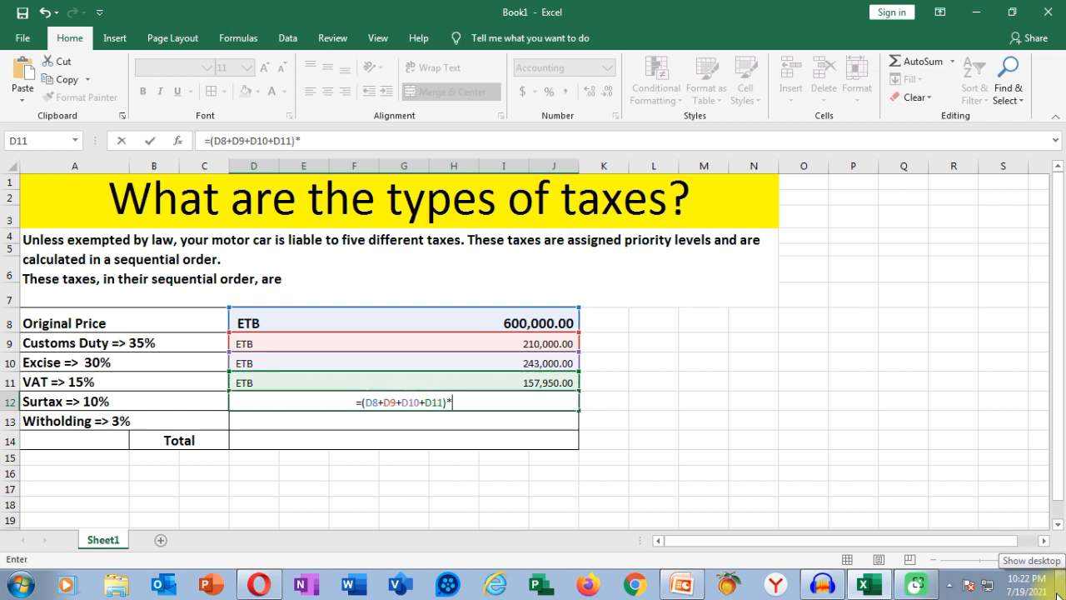
{"action": "type", "text": "10"}
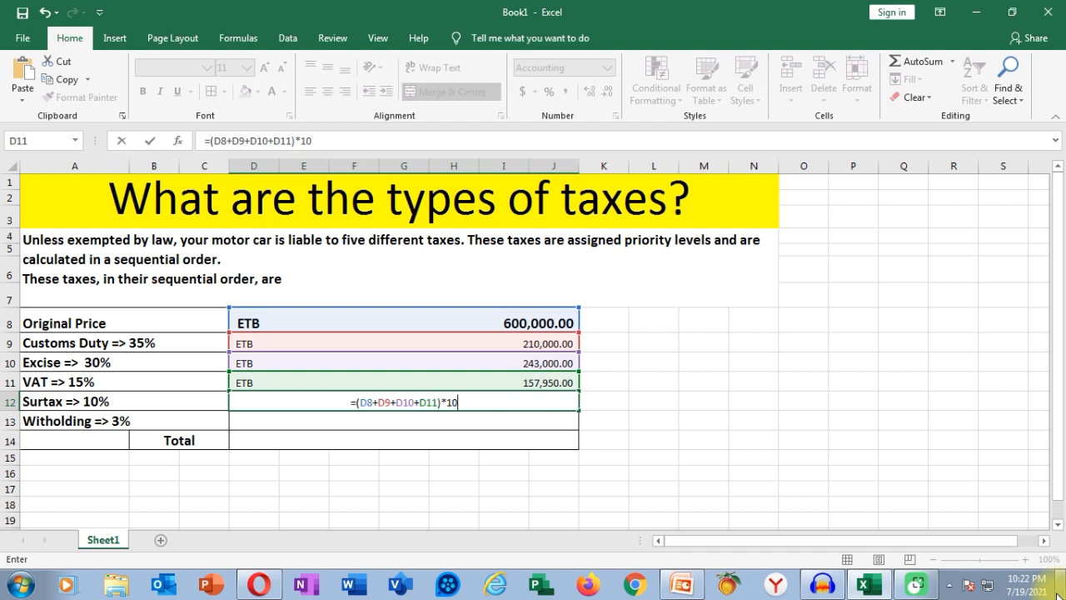
{"action": "type", "text": "%"}
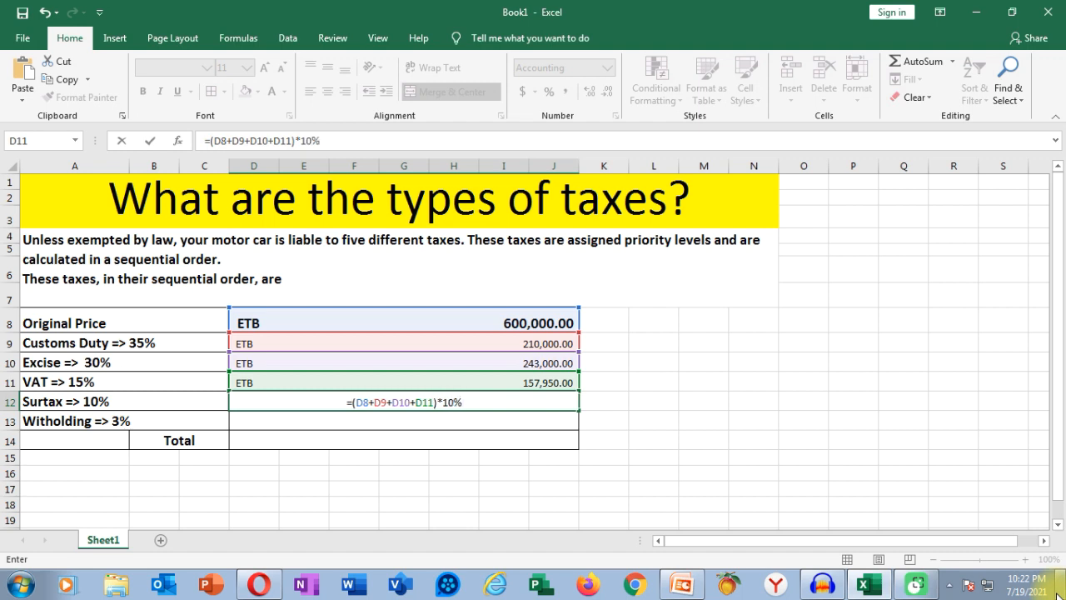
{"action": "key", "text": "Return"}
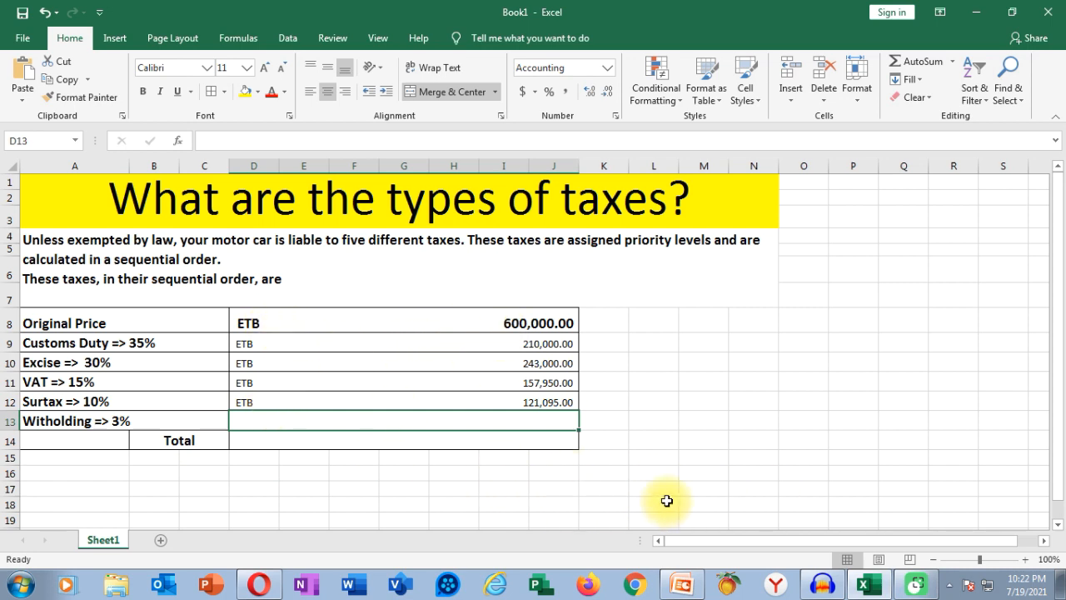
Calculate the Witholding tax in D13 with the formula =D8*3%
{"action": "type", "text": "="}
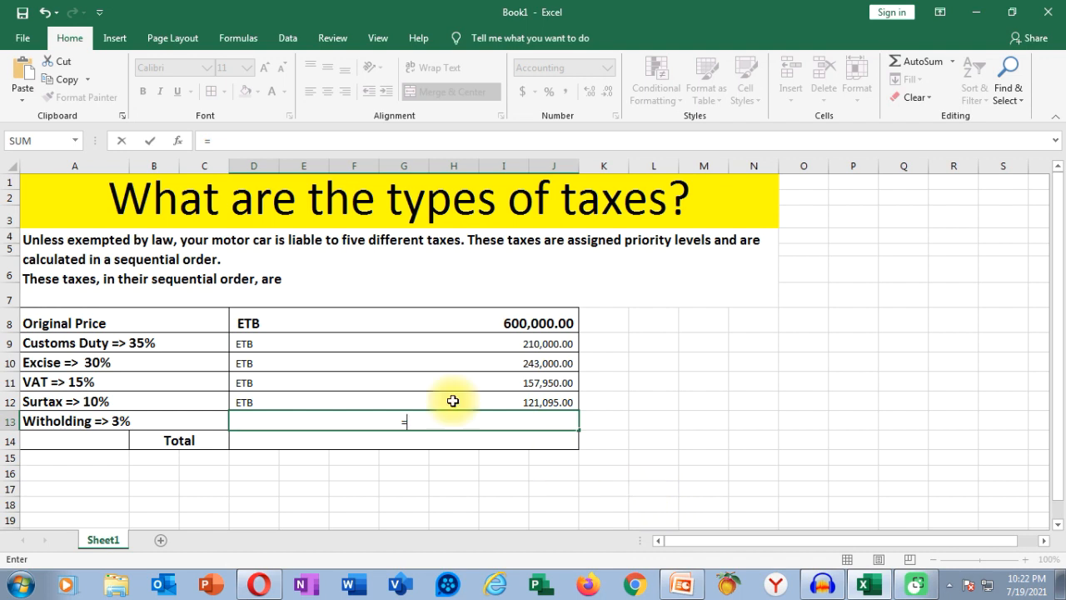
{"action": "left_click", "coordinate": [354, 322]}
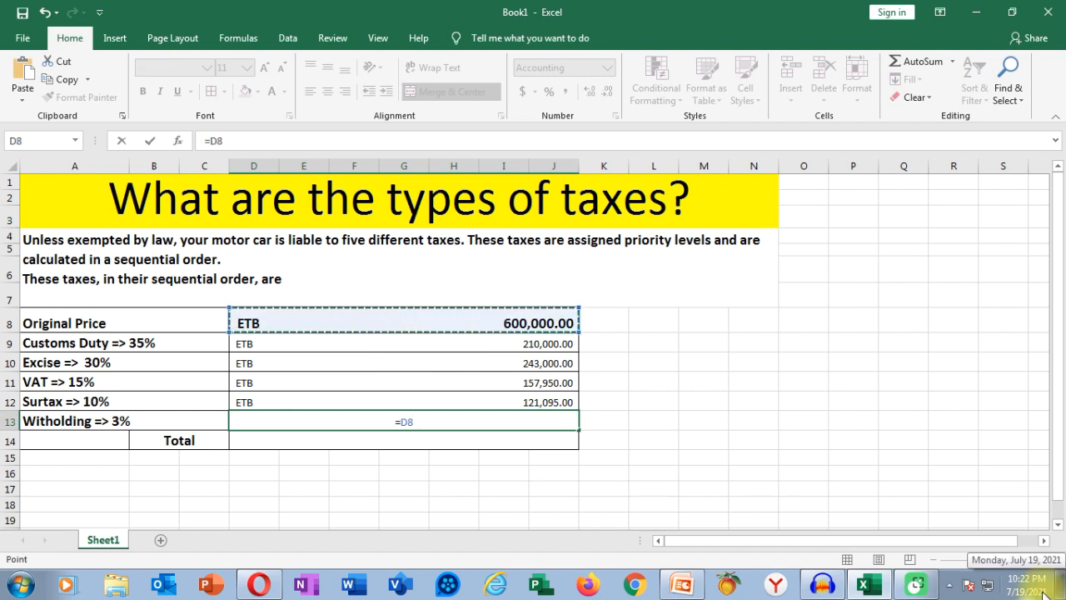
{"action": "type", "text": "*3%"}
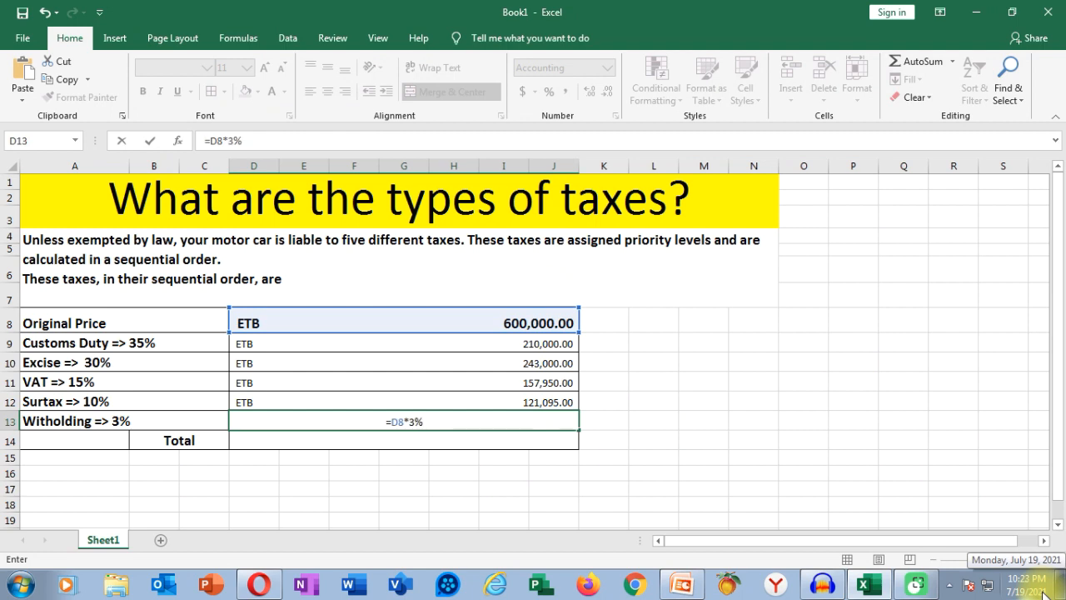
{"action": "key", "text": "Return"}
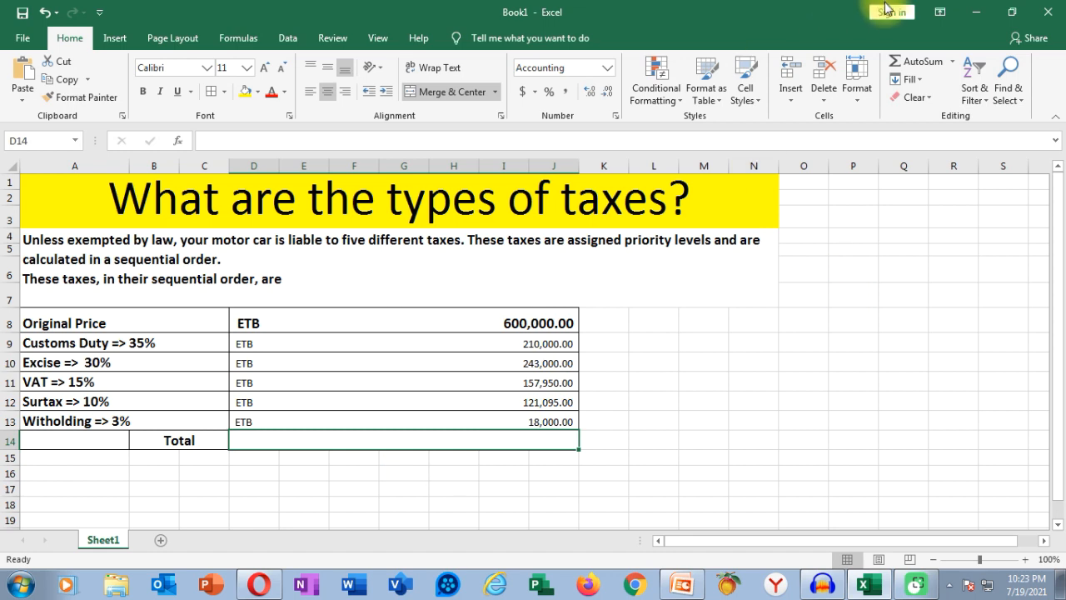
Total the amounts in D14 with =SUM(D8:J13) and format that total in bold at font size 18
{"action": "left_click", "coordinate": [923, 63]}
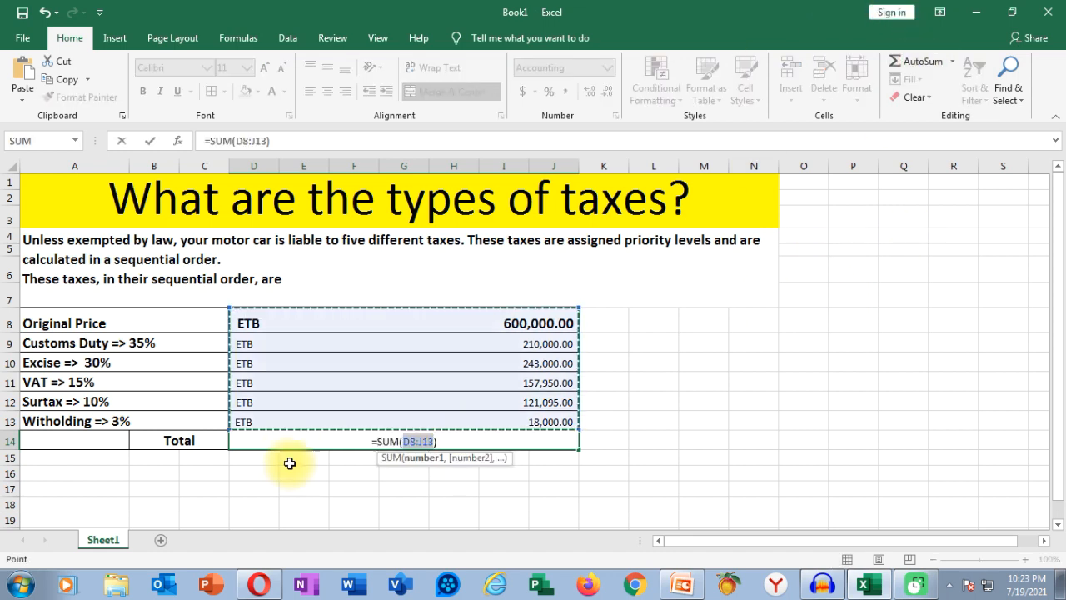
{"action": "key", "text": "Return"}
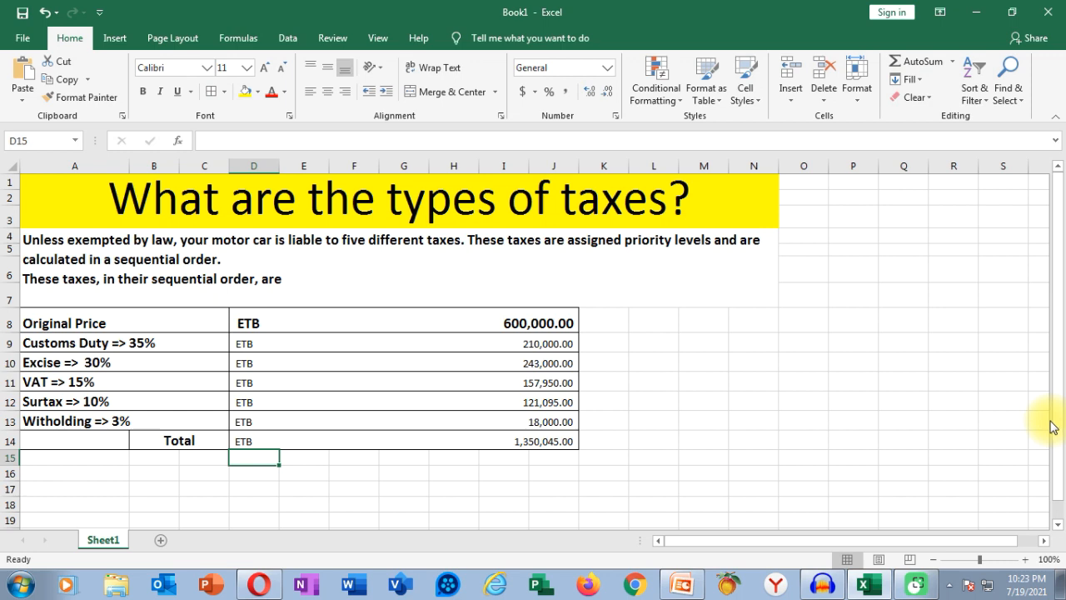
{"action": "left_click", "coordinate": [552, 439]}
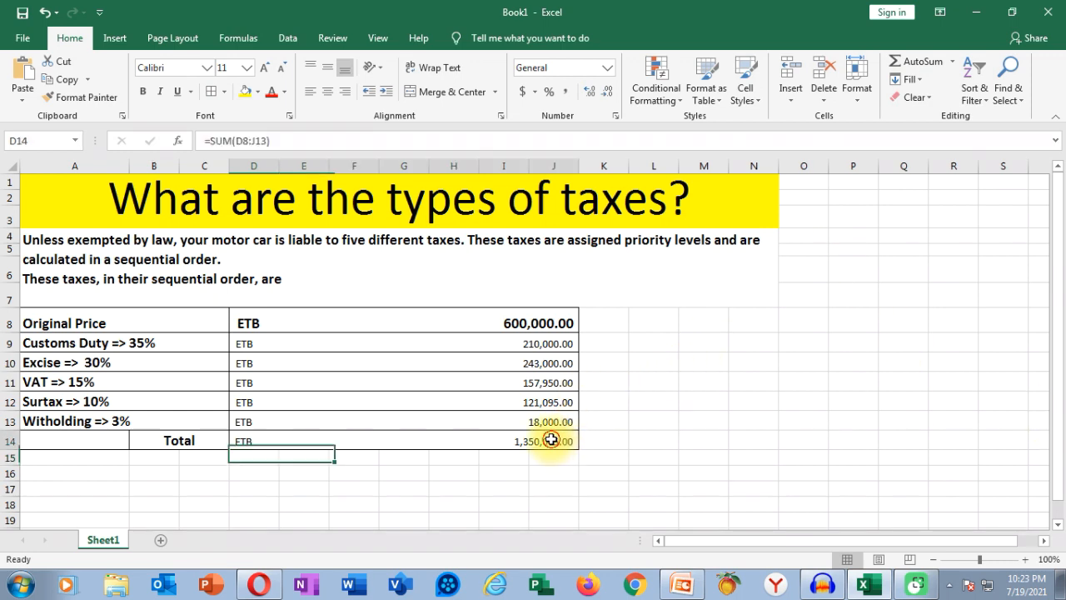
{"action": "left_click", "coordinate": [266, 68]}
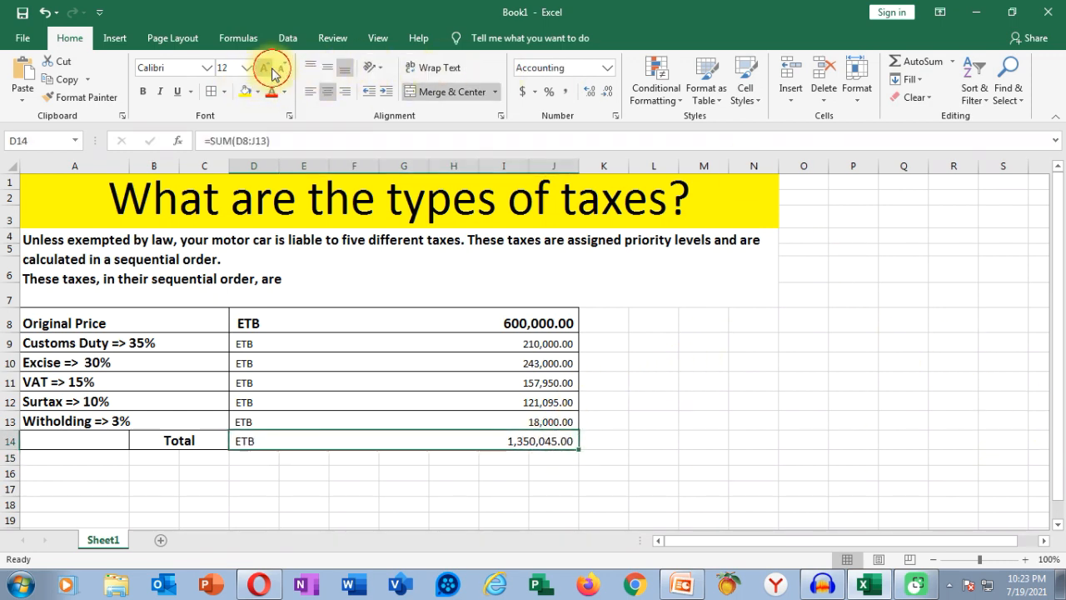
{"action": "left_click", "coordinate": [266, 68]}
{"action": "left_click", "coordinate": [265, 68]}
{"action": "left_click", "coordinate": [265, 68]}
{"action": "left_click", "coordinate": [144, 92]}
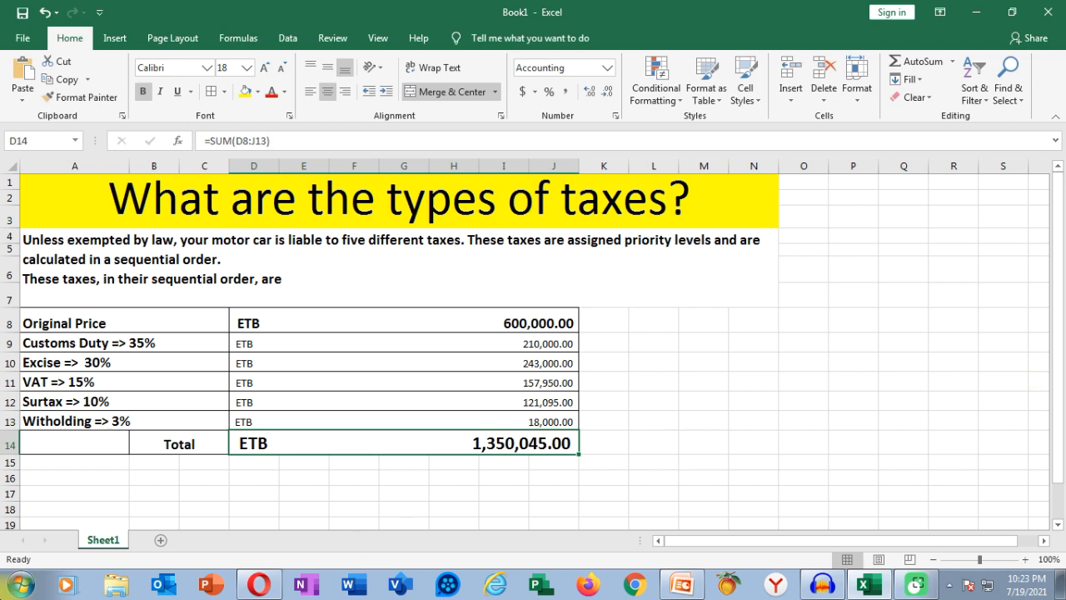
{"action": "left_click", "coordinate": [976, 11]}
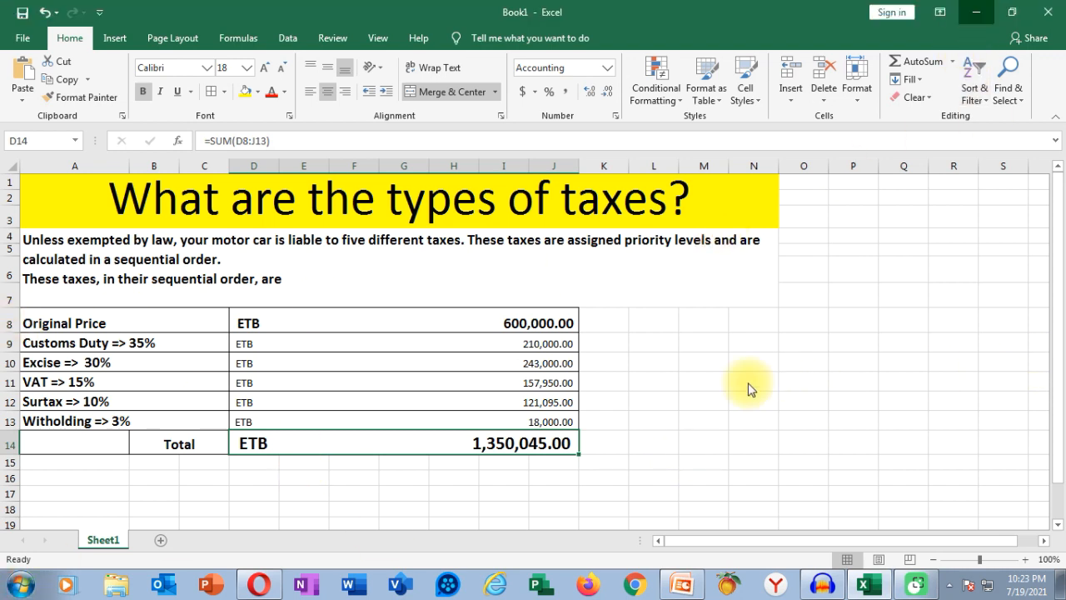